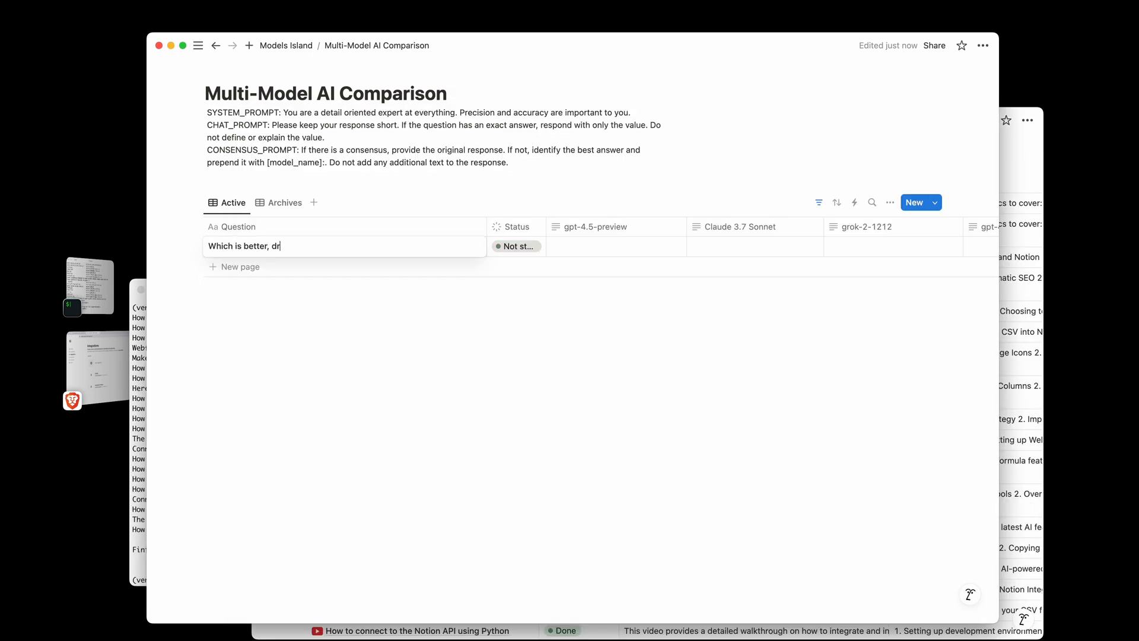
pyautogui.write('ip or espresso?')
# Enter the drip-or-espresso question so every model answers it, then bring up the browser.
pyautogui.press('Tab')
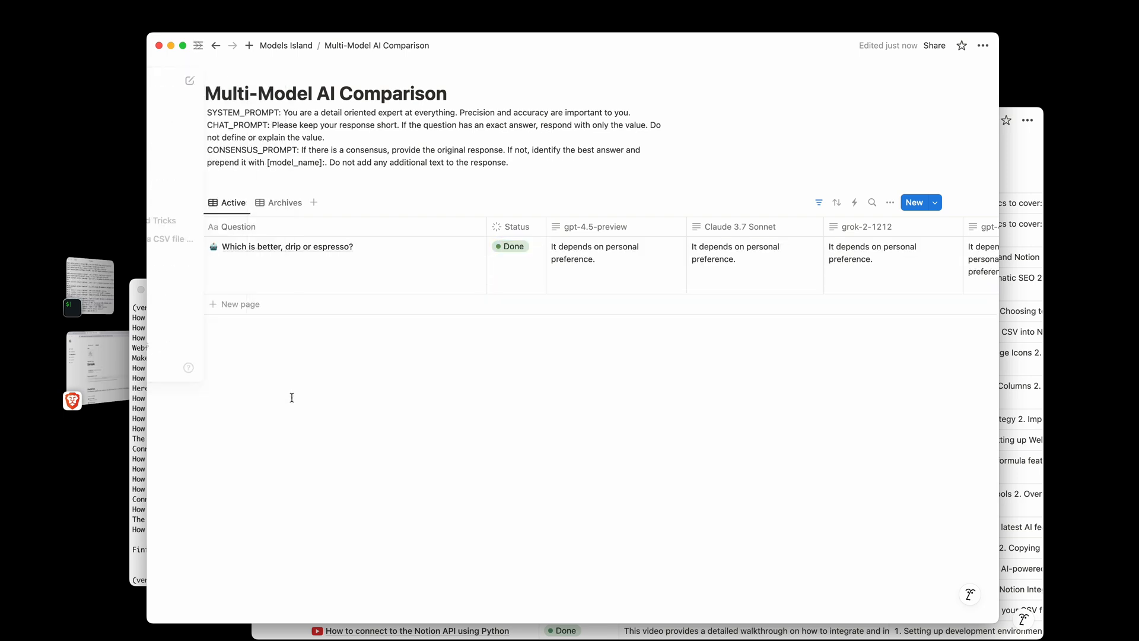
pyautogui.click(98, 365)
pyautogui.scroll(-1, 541, 259)
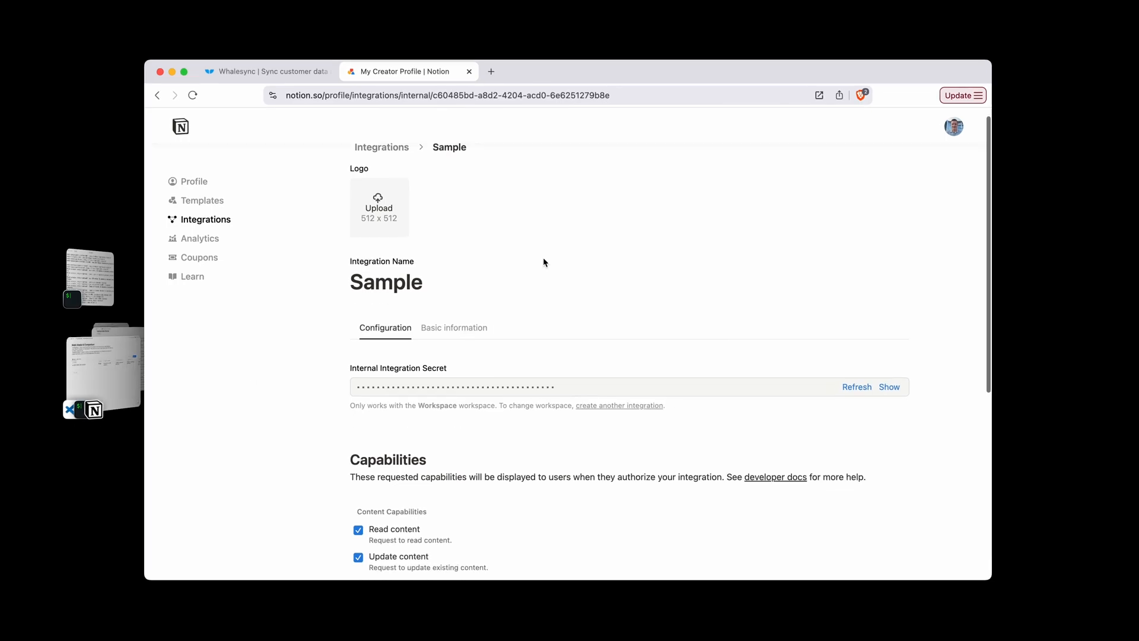
pyautogui.scroll(-5, 542, 259)
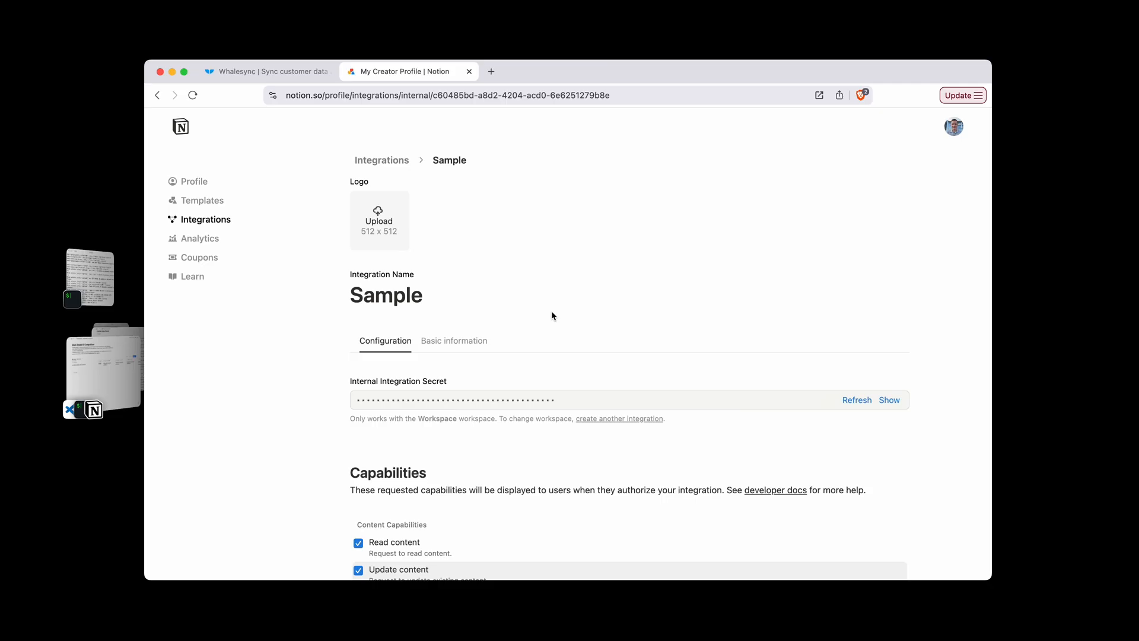
# Switch from the Sample integration page to the Whalesync homepage.
pyautogui.click(284, 73)
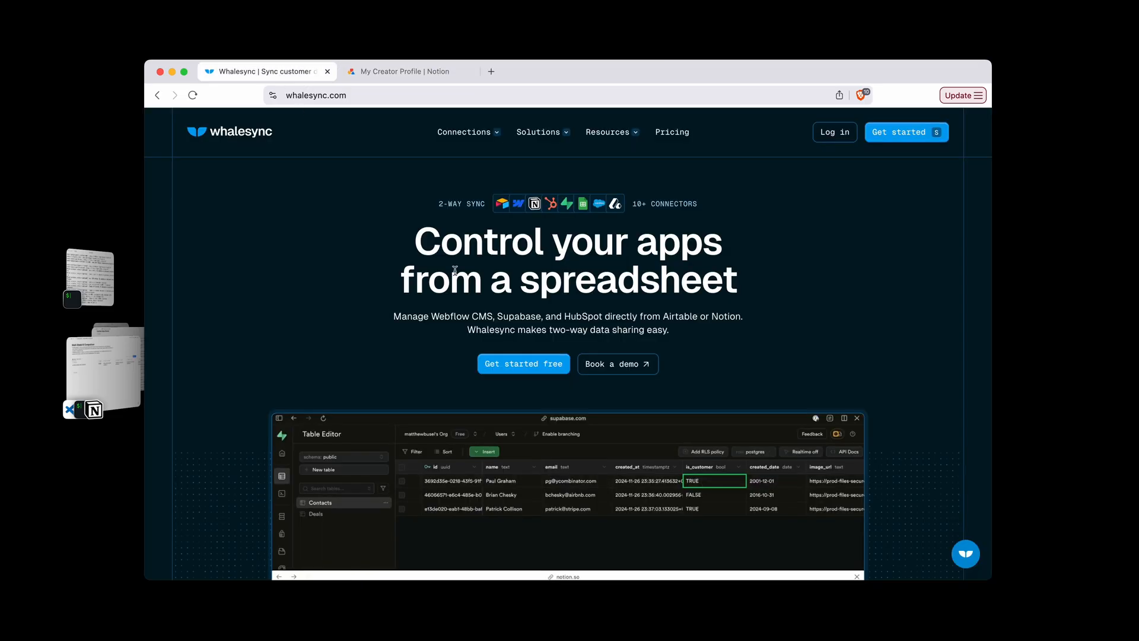
pyautogui.scroll(-5, 352, 336)
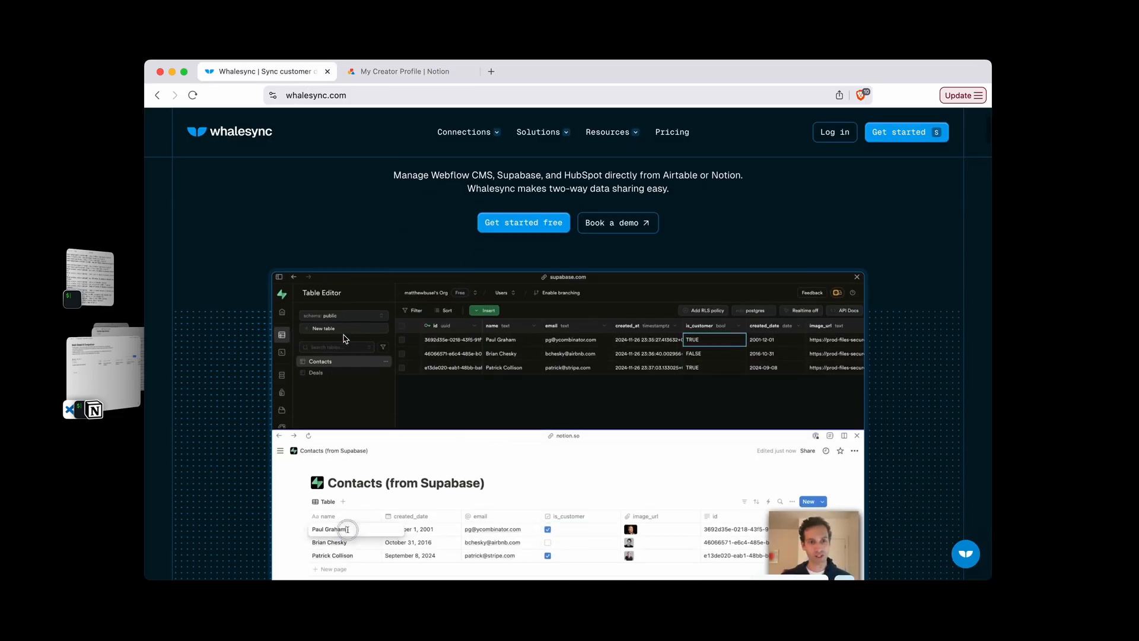
pyautogui.scroll(-4, 345, 338)
pyautogui.scroll(-3, 345, 338)
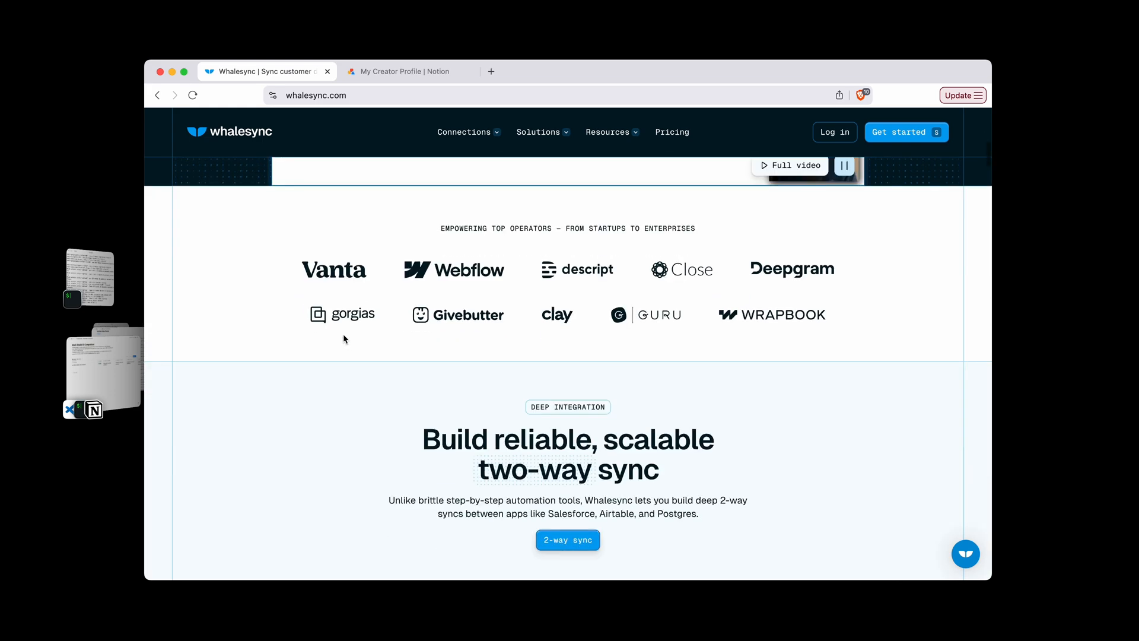
pyautogui.scroll(-1, 345, 338)
pyautogui.scroll(10, 345, 338)
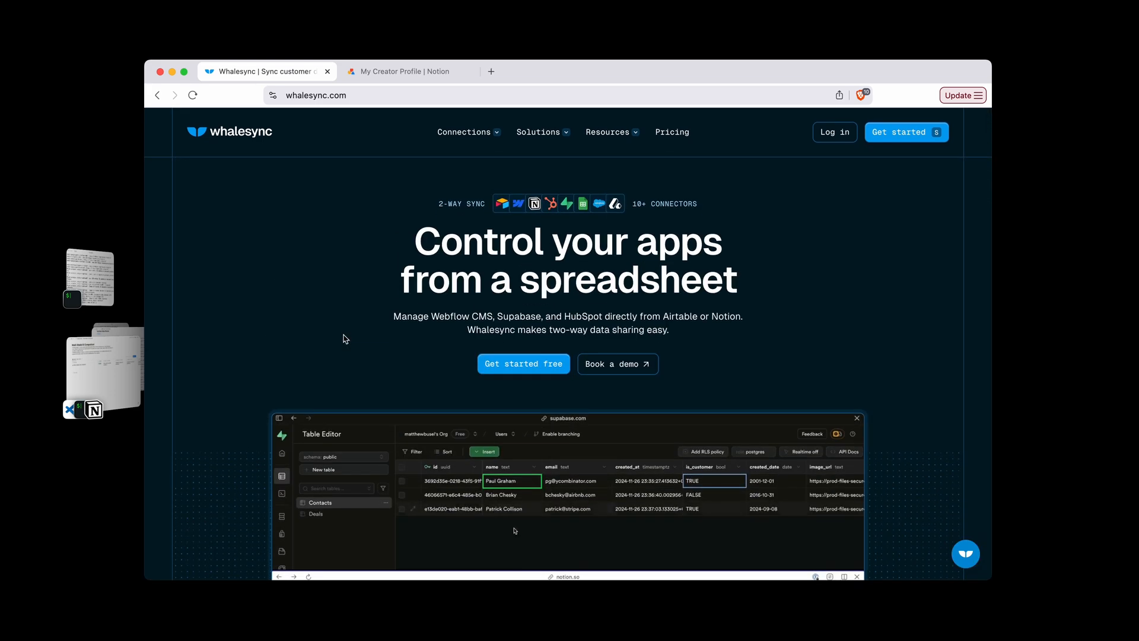
pyautogui.scroll(-1, 345, 338)
pyautogui.scroll(-3, 344, 339)
pyautogui.scroll(4, 345, 338)
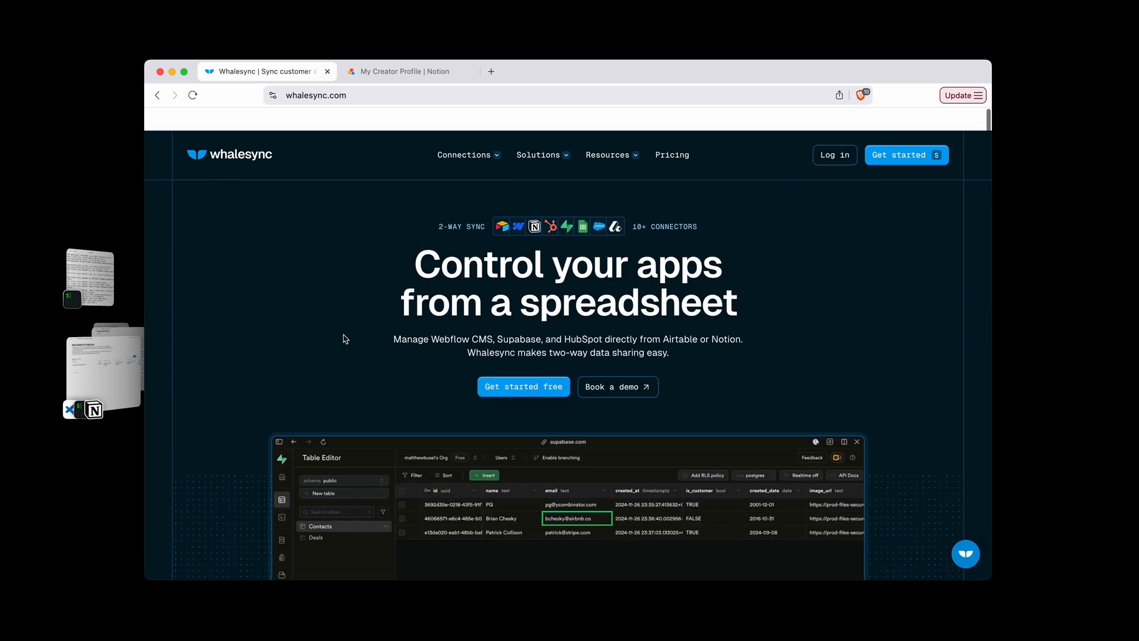
# Return from Whalesync to the Notion developers site.
pyautogui.click(393, 76)
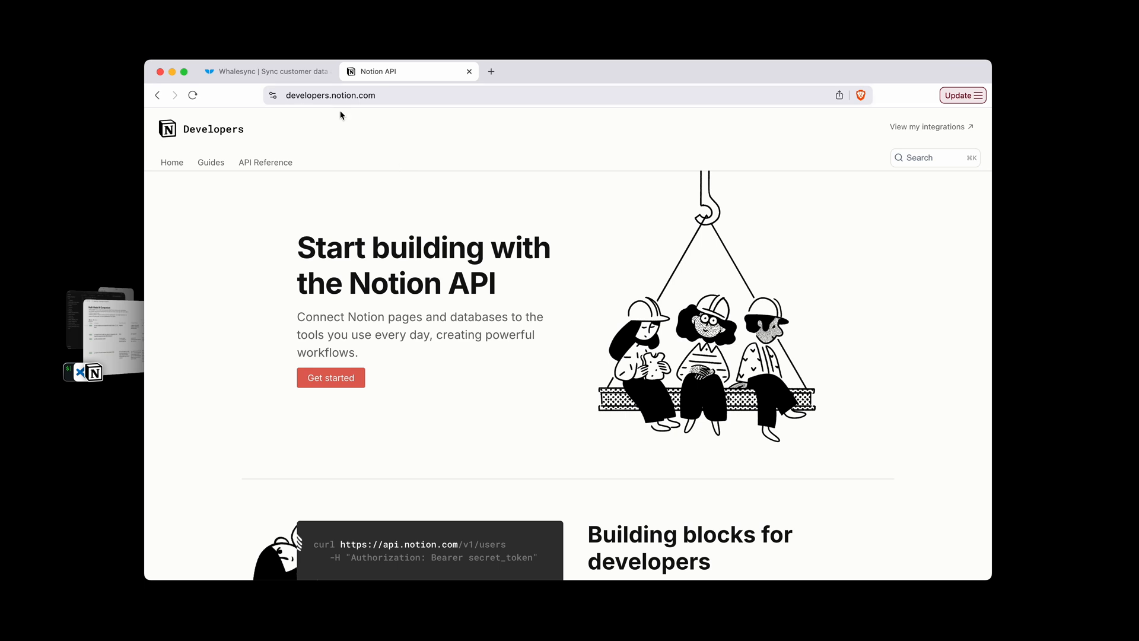
# Create a new Internal integration named Sample assigned to the Workspace workspace and save it.
pyautogui.click(911, 130)
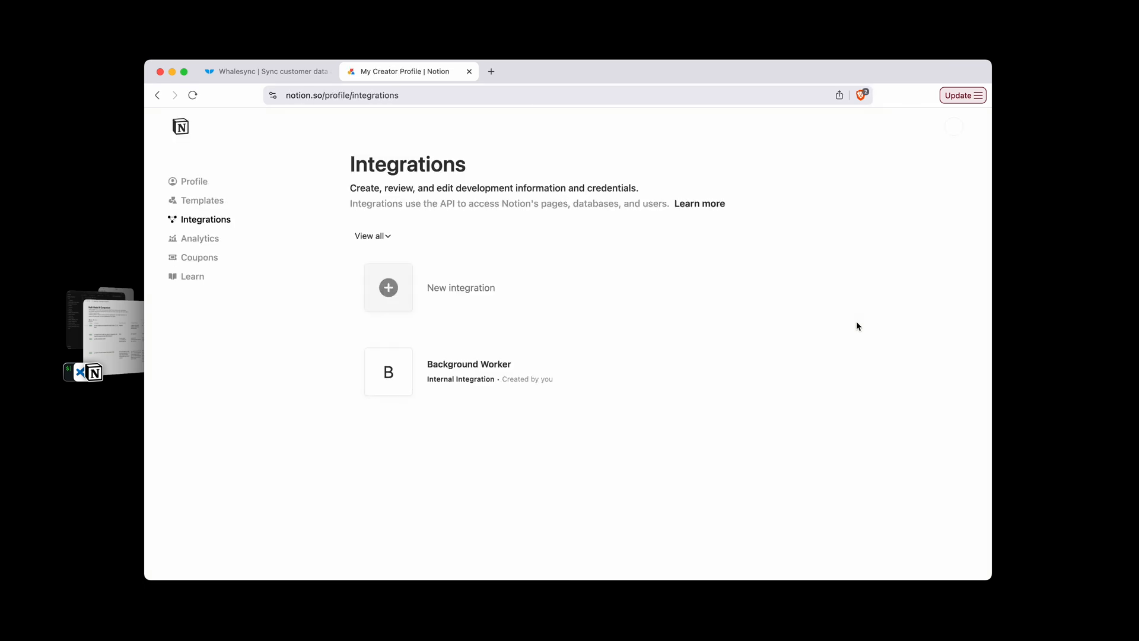
pyautogui.click(472, 296)
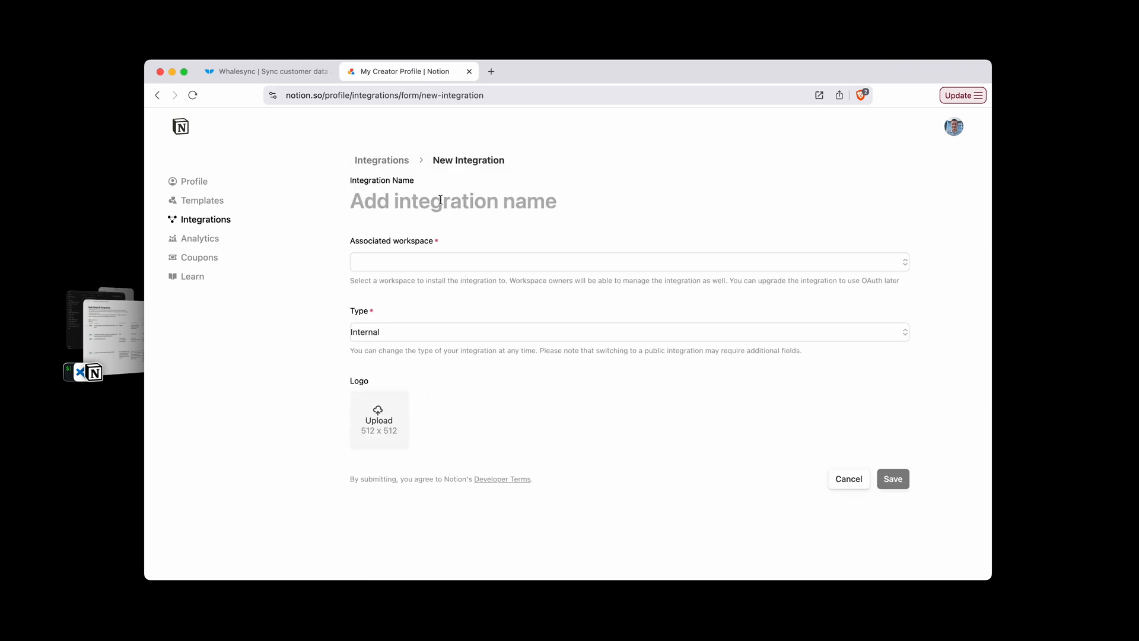
pyautogui.write('Sample')
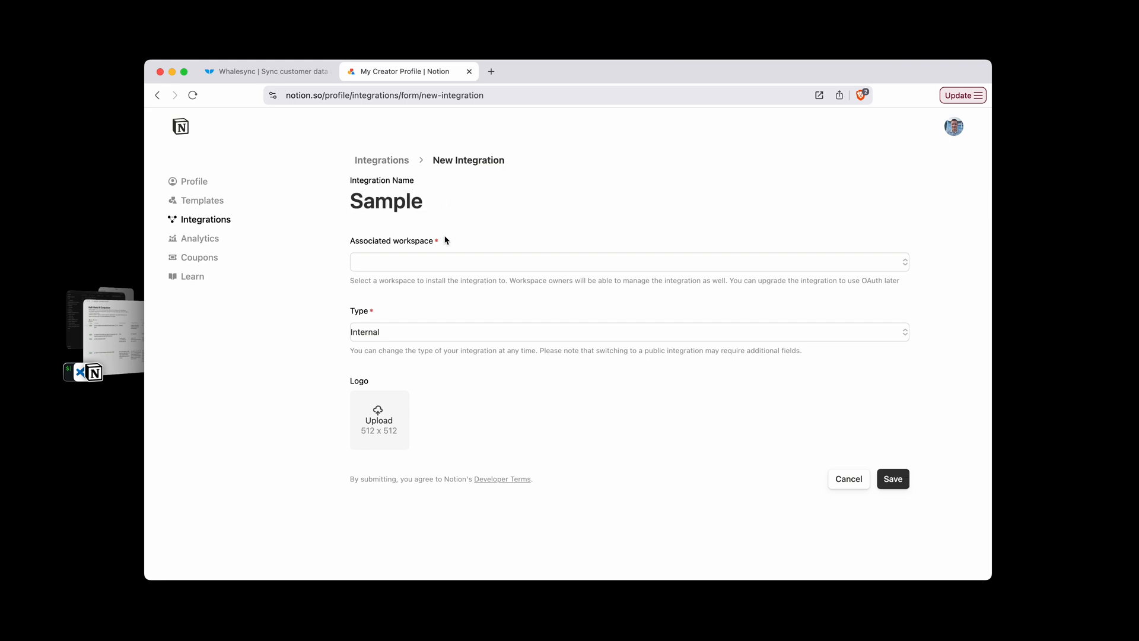
pyautogui.click(427, 267)
pyautogui.click(469, 331)
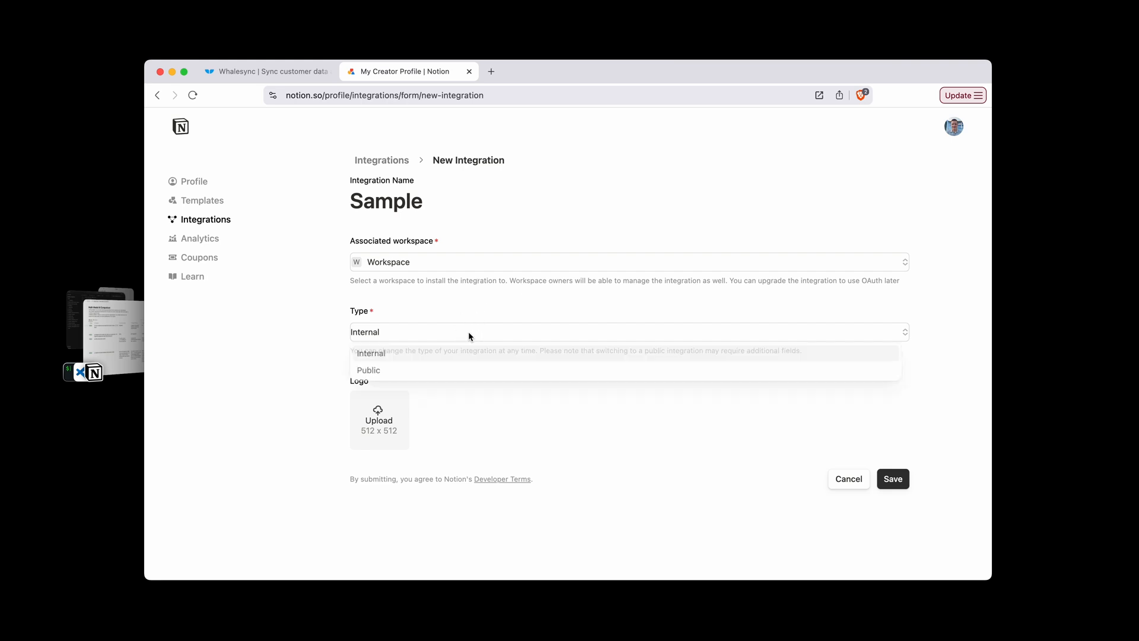
pyautogui.click(472, 319)
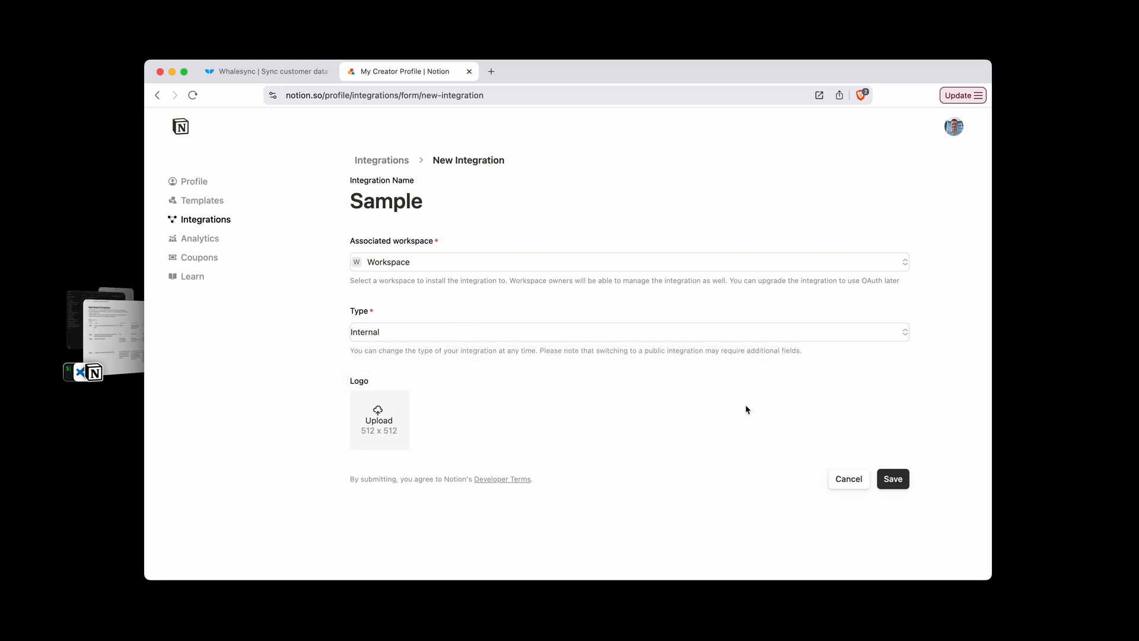
pyautogui.click(893, 478)
pyautogui.click(605, 370)
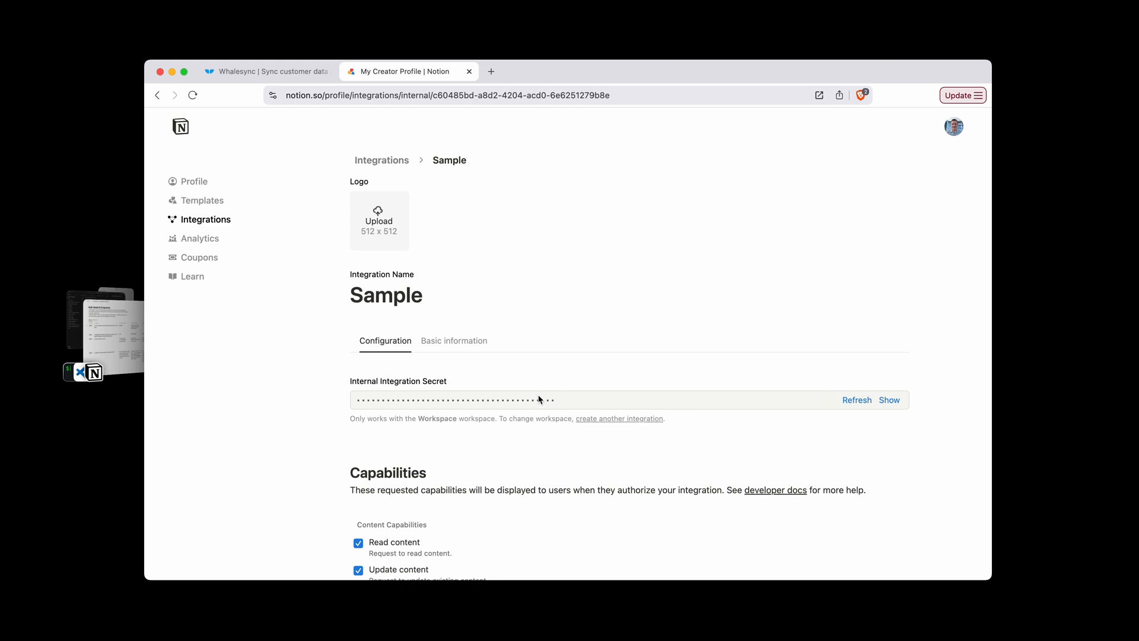
pyautogui.scroll(-3, 528, 431)
pyautogui.scroll(-2, 526, 437)
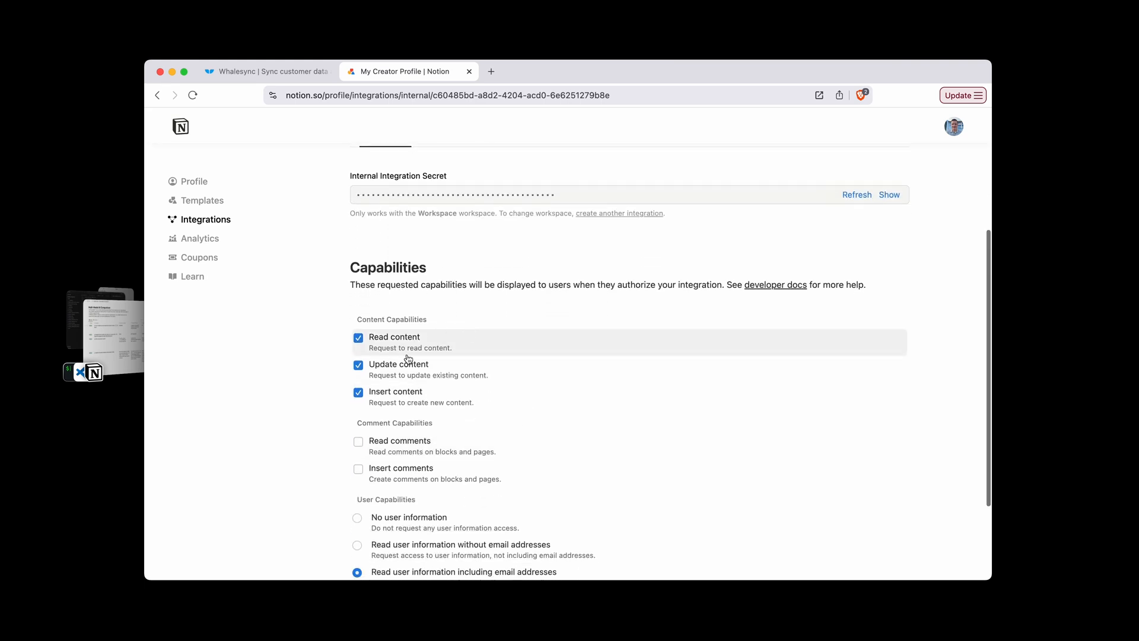
pyautogui.scroll(-3, 591, 458)
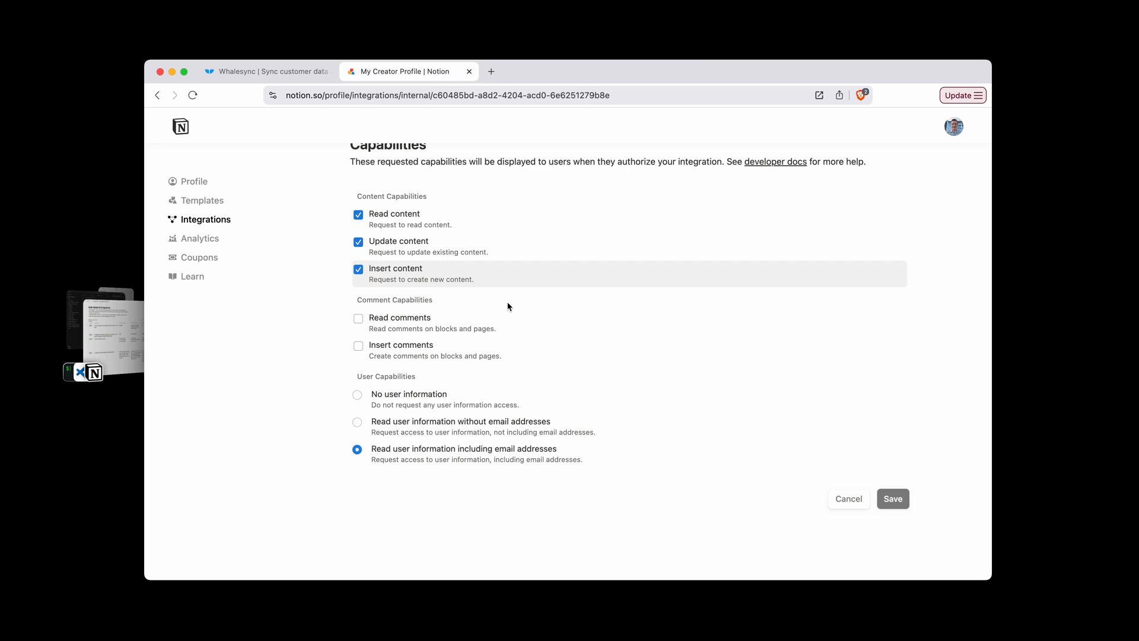
pyautogui.scroll(5, 480, 185)
pyautogui.scroll(-4, 568, 254)
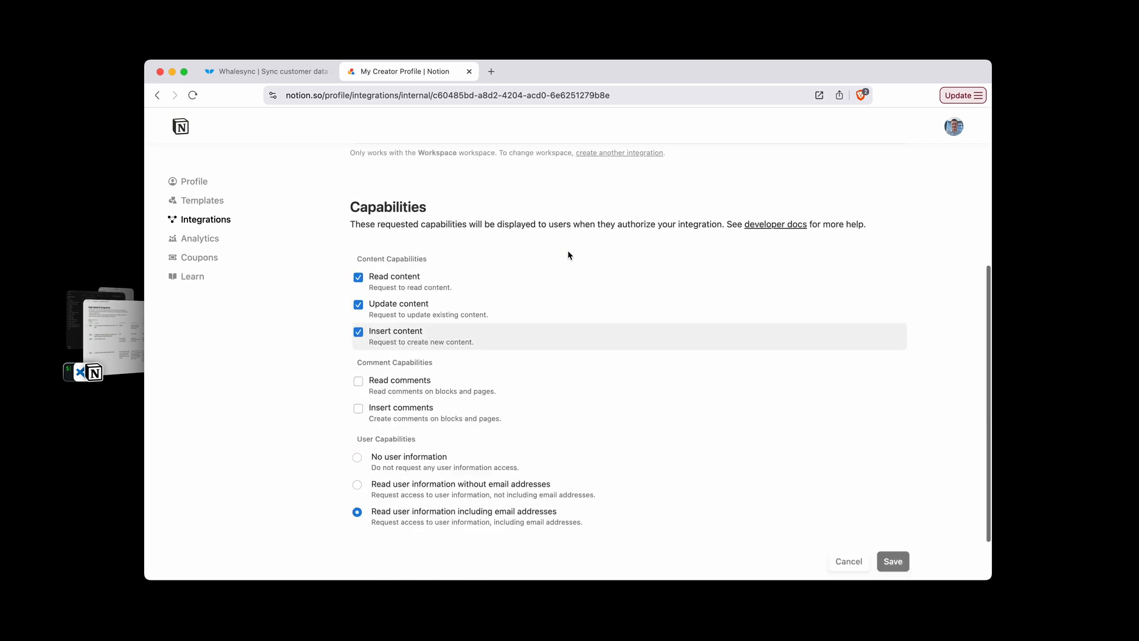
pyautogui.scroll(-2, 568, 254)
pyautogui.scroll(4, 567, 254)
pyautogui.scroll(2, 568, 254)
pyautogui.scroll(-6, 794, 409)
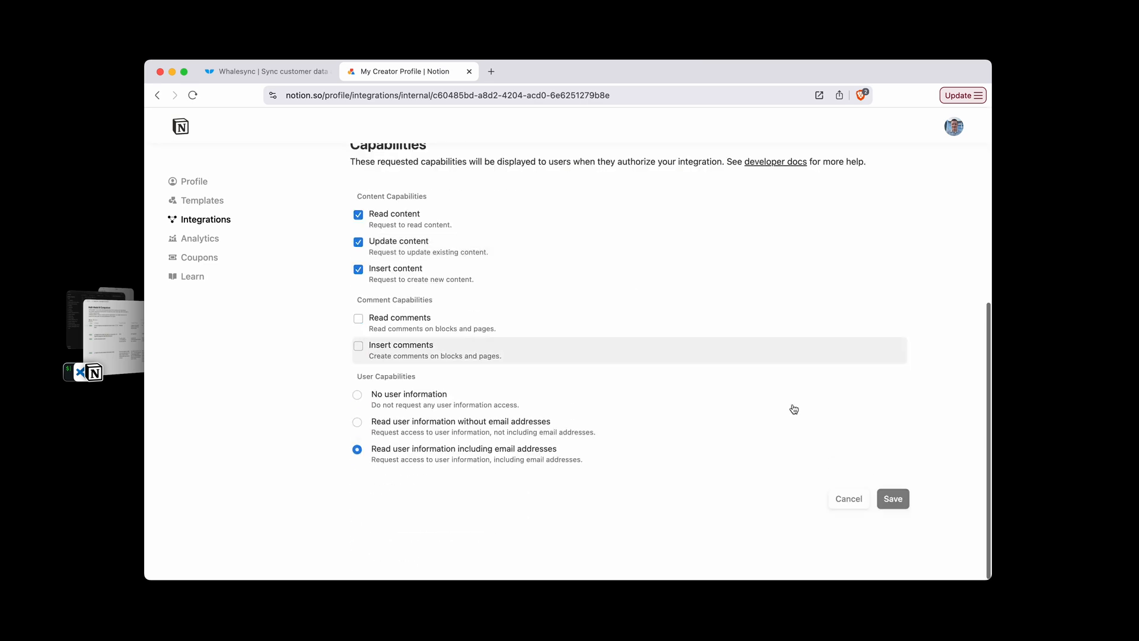
pyautogui.click(895, 500)
pyautogui.scroll(5, 780, 424)
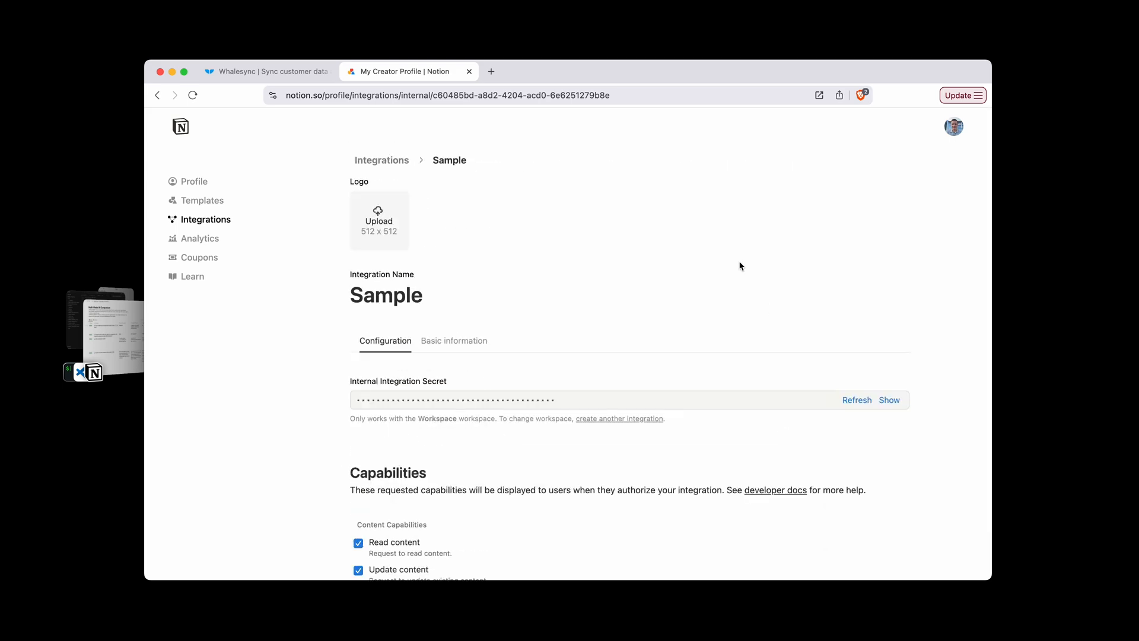
pyautogui.click(119, 322)
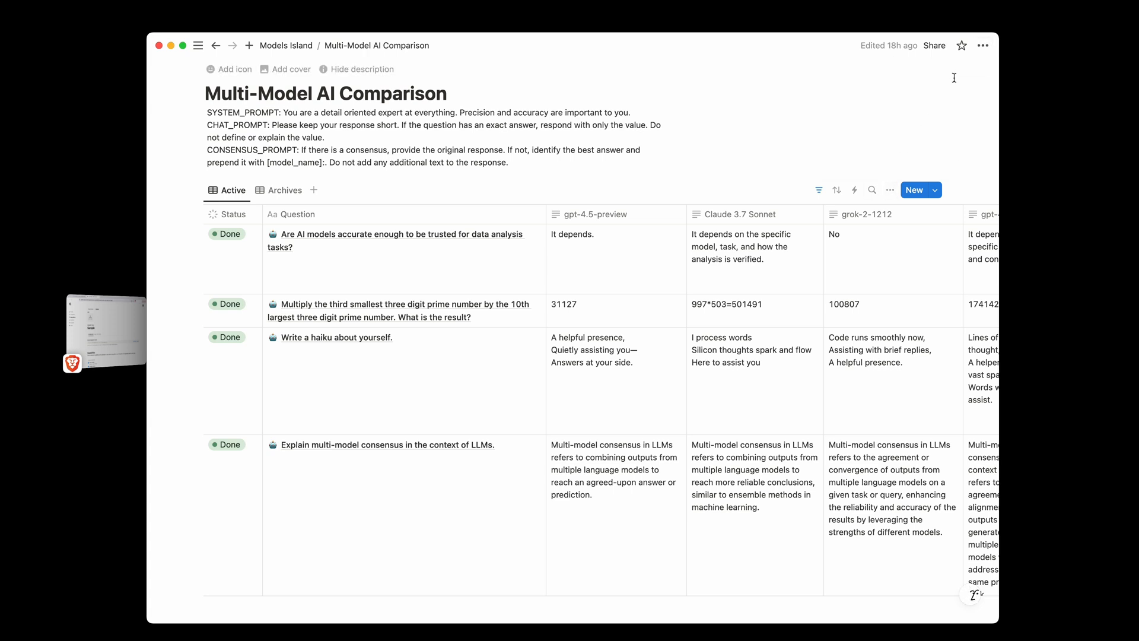
# Add Sample as a connection on the database, confirm access, and verify it under Active connections.
pyautogui.click(981, 51)
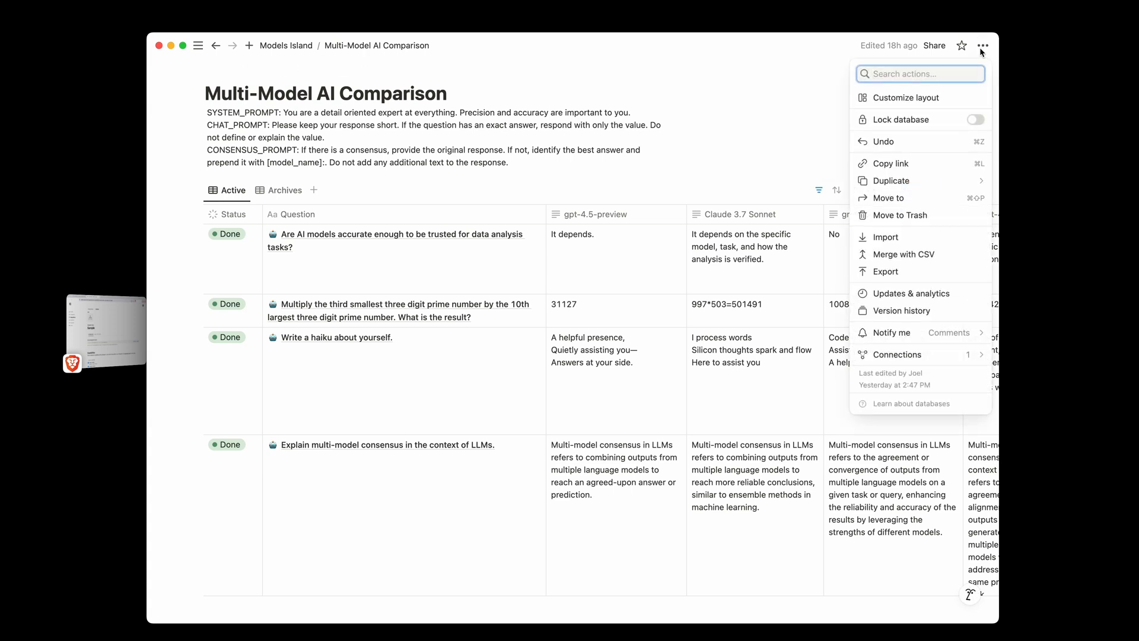
pyautogui.moveTo(897, 355)
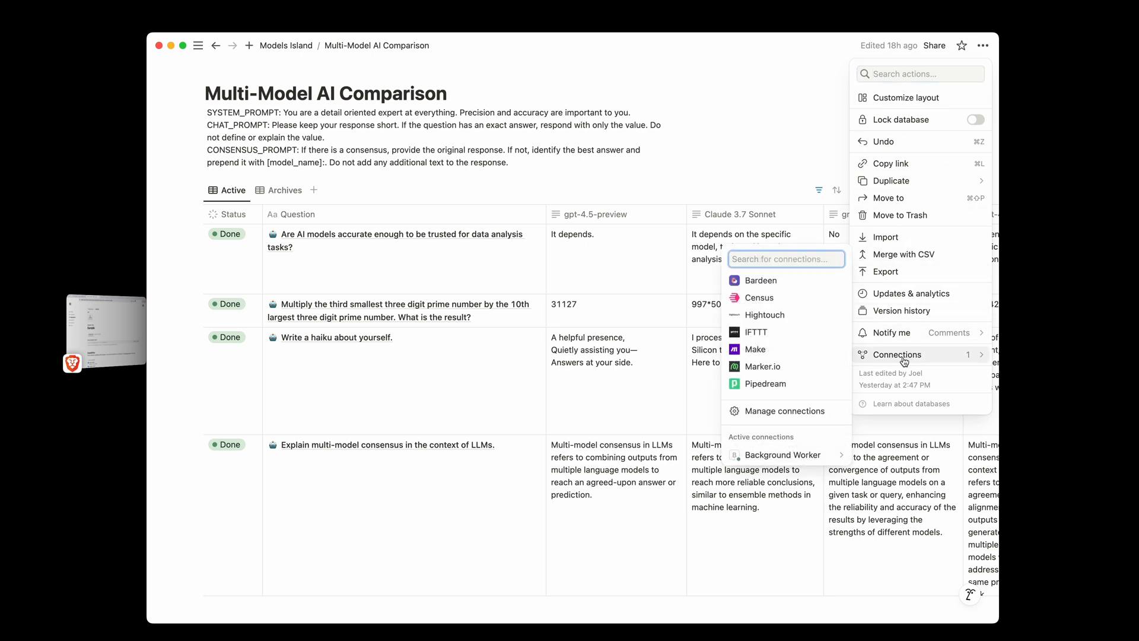
pyautogui.click(780, 263)
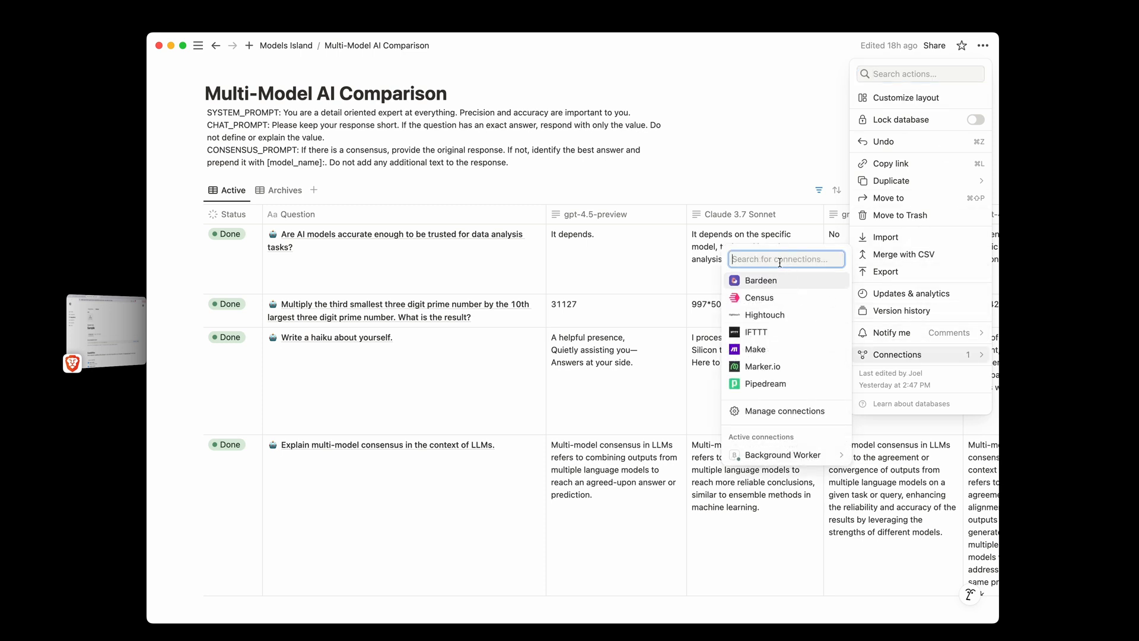
pyautogui.write('Sampe')
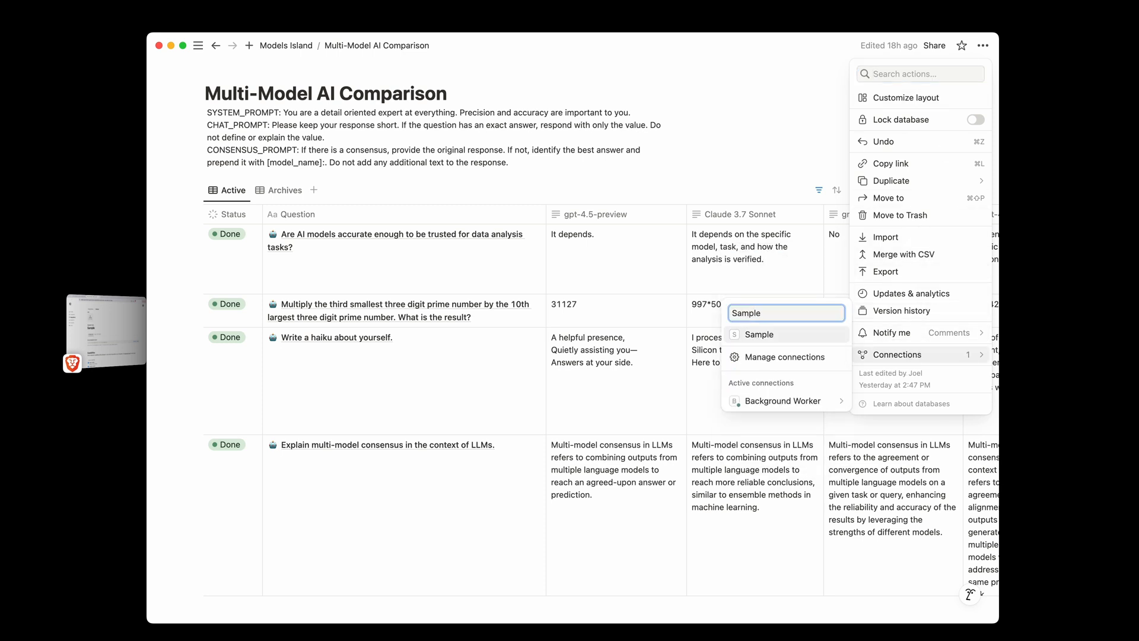
pyautogui.click(761, 337)
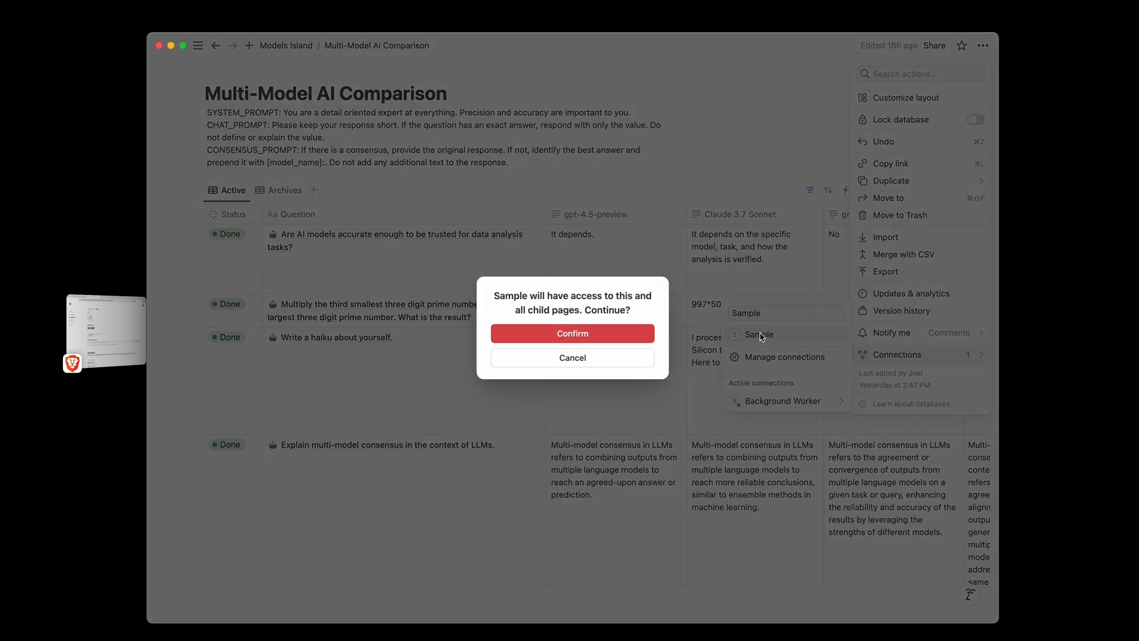
pyautogui.click(579, 338)
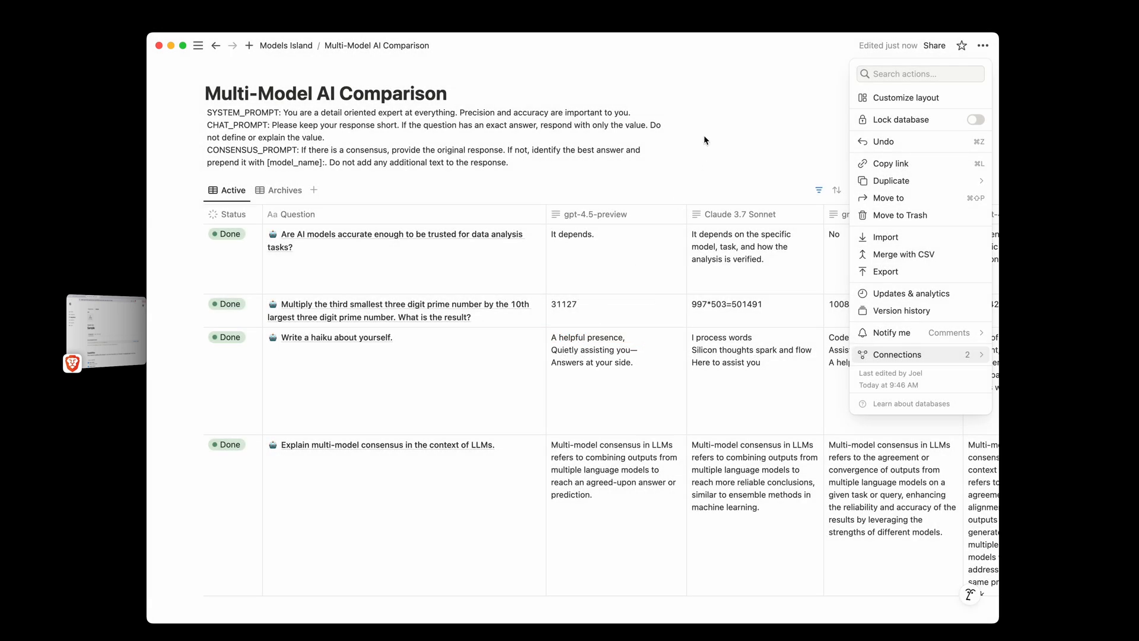
pyautogui.click(898, 355)
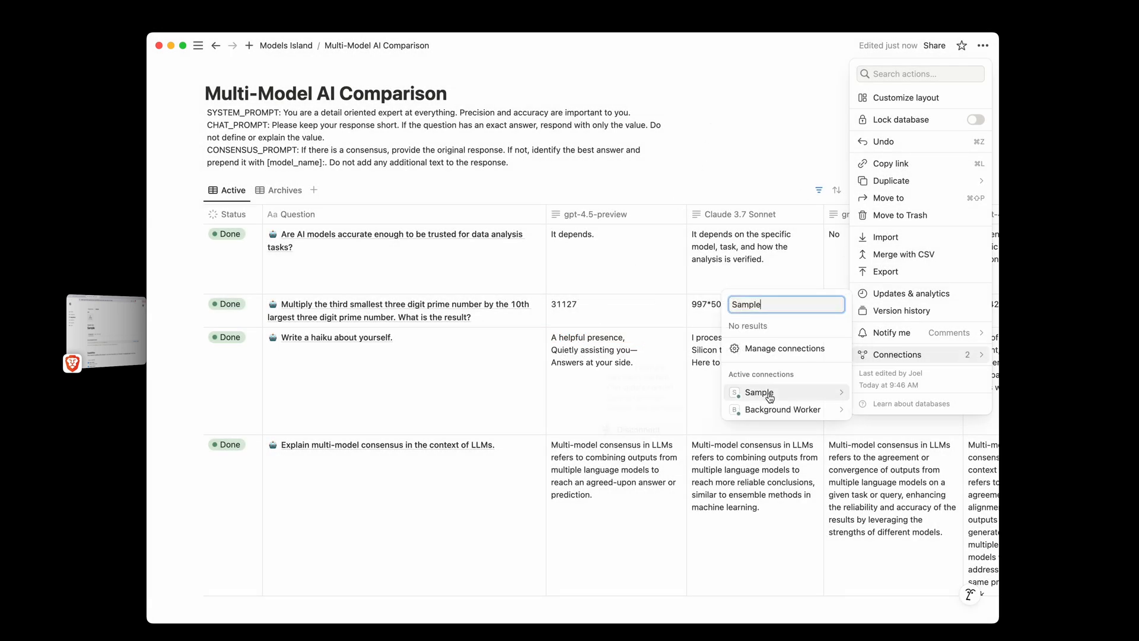
pyautogui.moveTo(783, 391)
pyautogui.write('Sample')
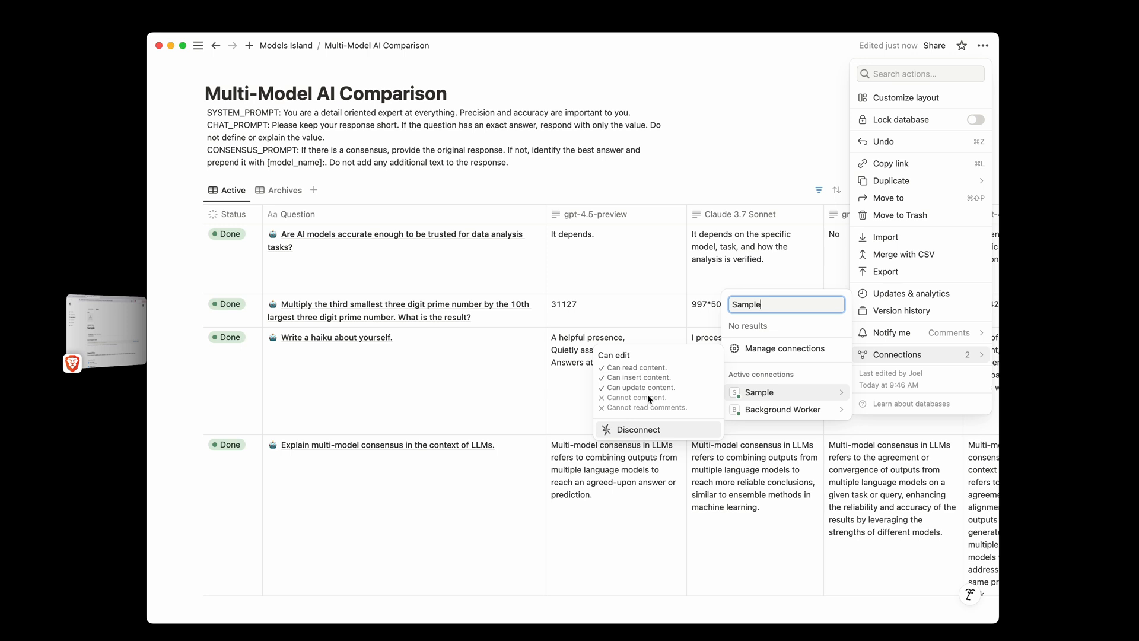
pyautogui.click(739, 115)
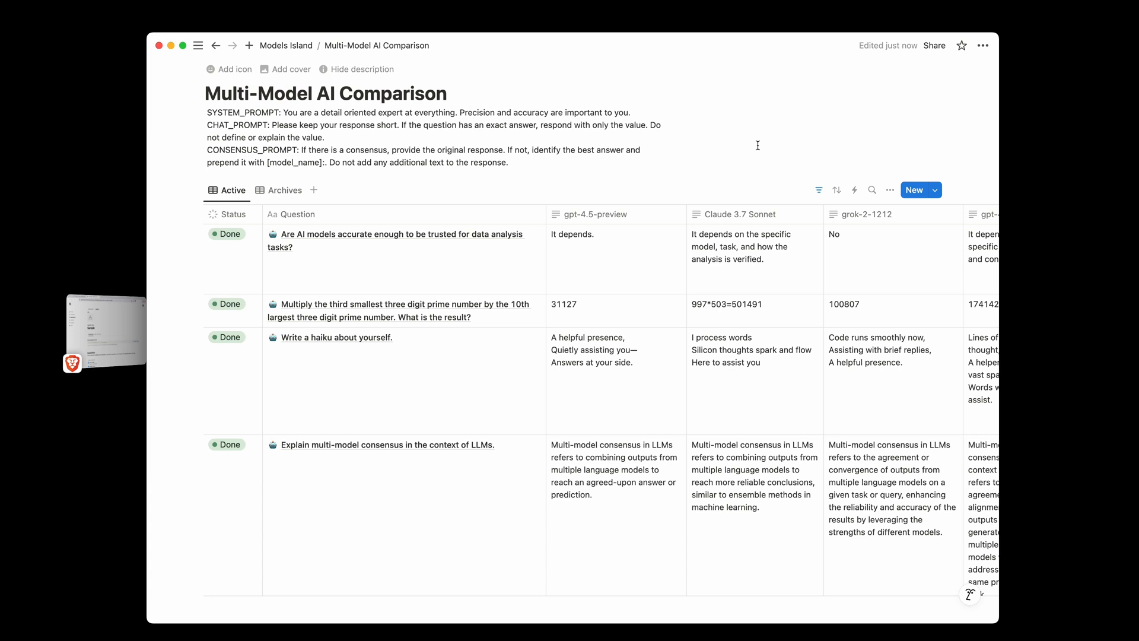
# Copy the database link and paste it on a new line below the description.
pyautogui.click(982, 45)
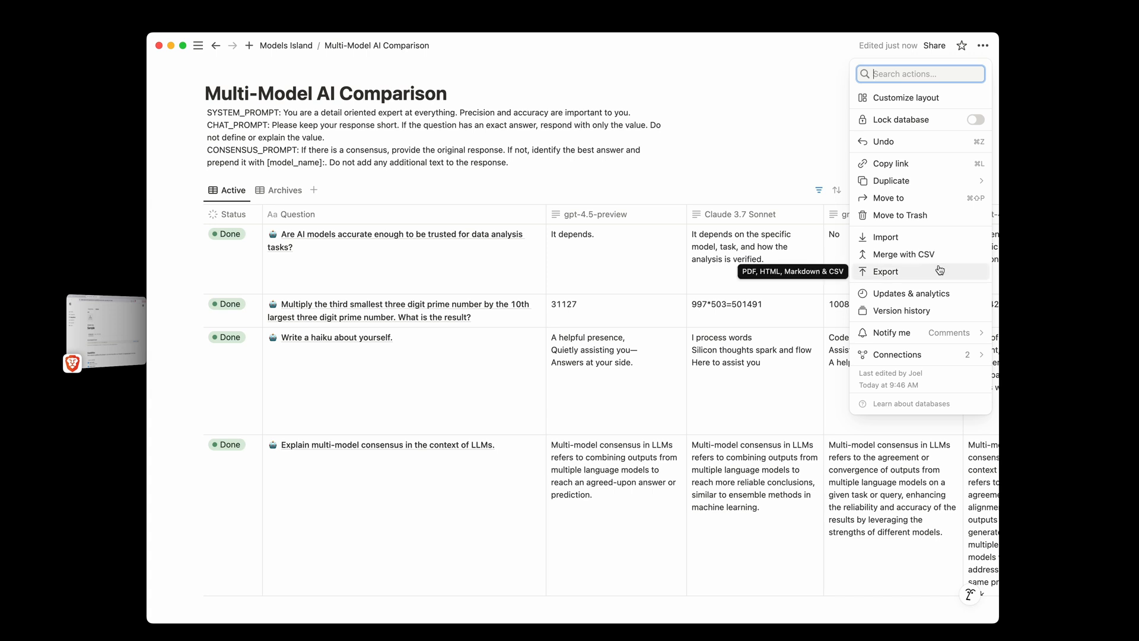
pyautogui.click(897, 166)
pyautogui.scroll(-2, 534, 445)
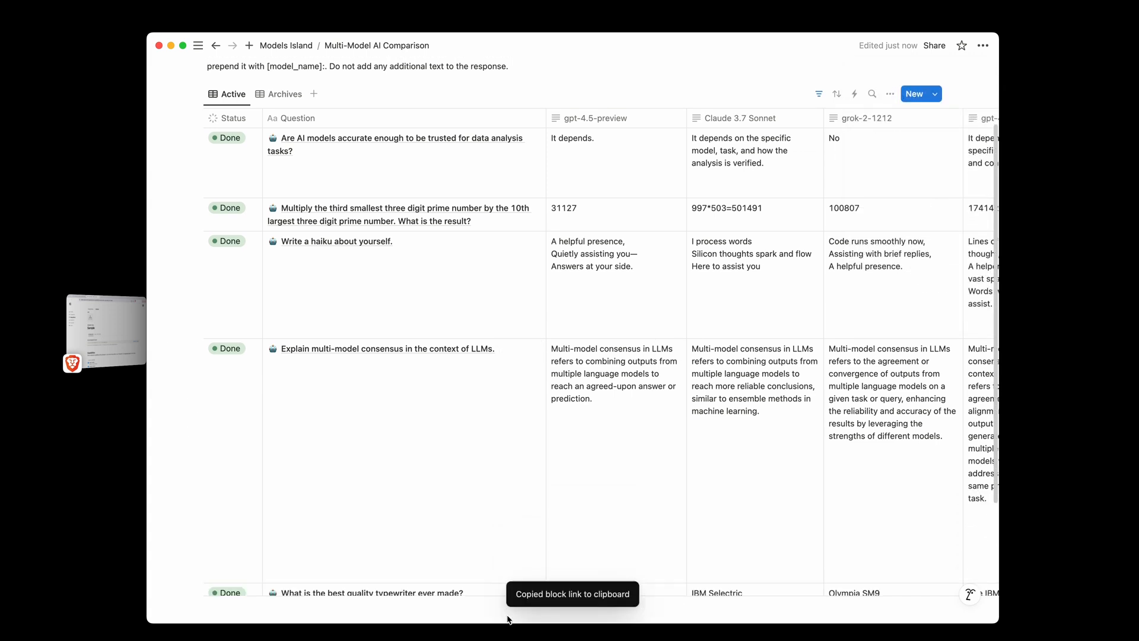
pyautogui.scroll(2, 533, 445)
pyautogui.moveTo(424, 150)
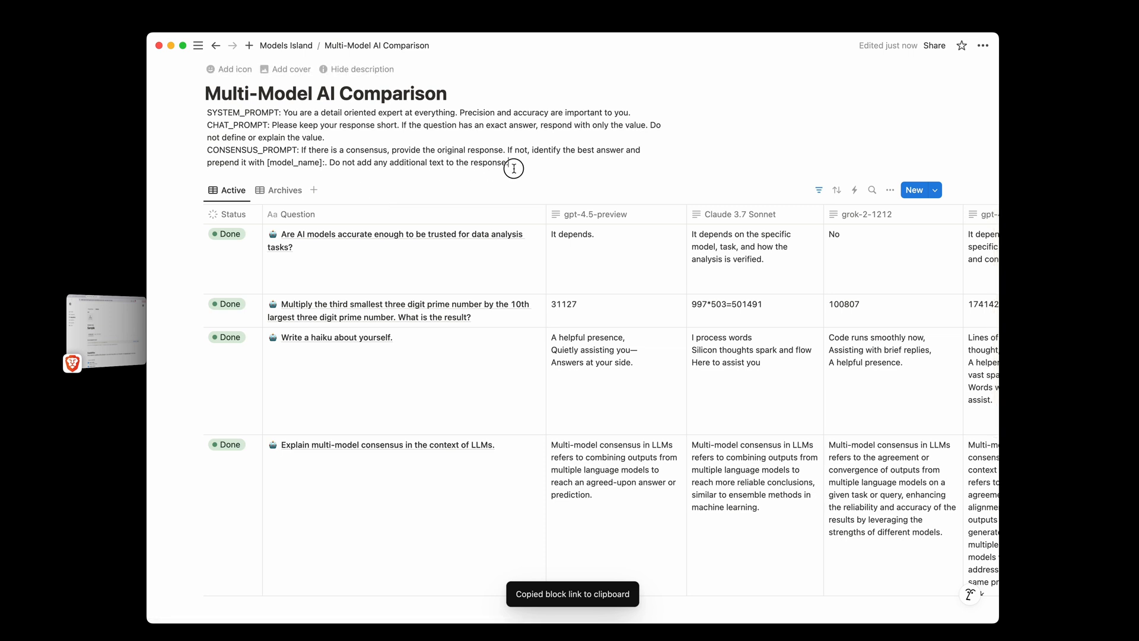
pyautogui.click(514, 166)
pyautogui.press('Return')
pyautogui.press('cmd+v')
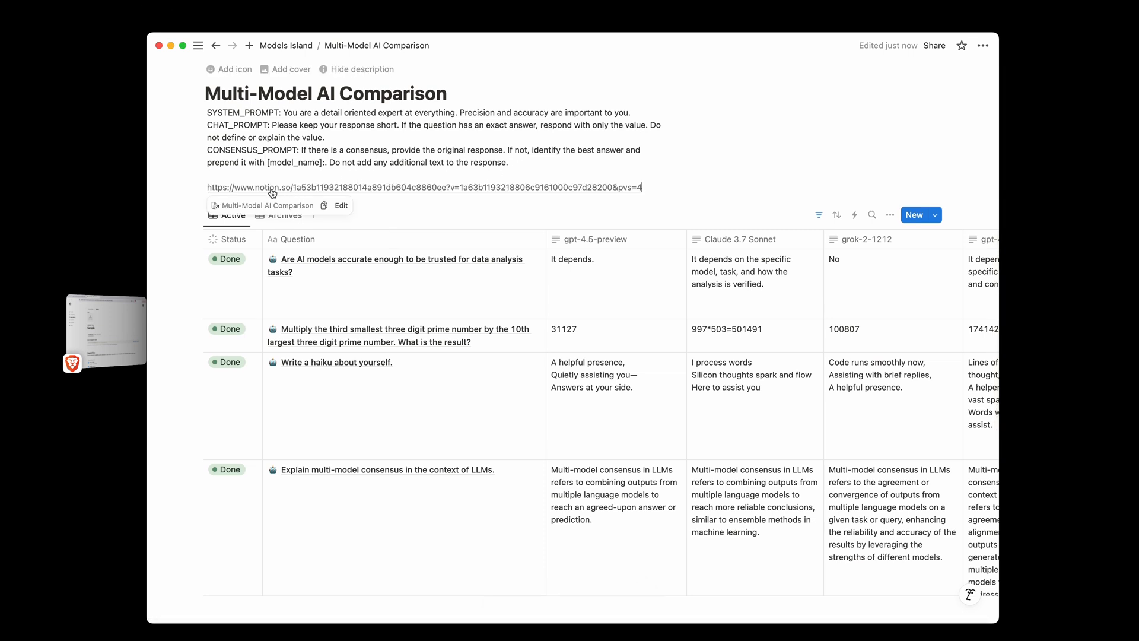
# Trim the ?v=… suffix and notion.so prefix so only the database ID remains, then select it.
pyautogui.moveTo(477, 188)
pyautogui.moveTo(644, 183); pyautogui.dragTo(448, 188)
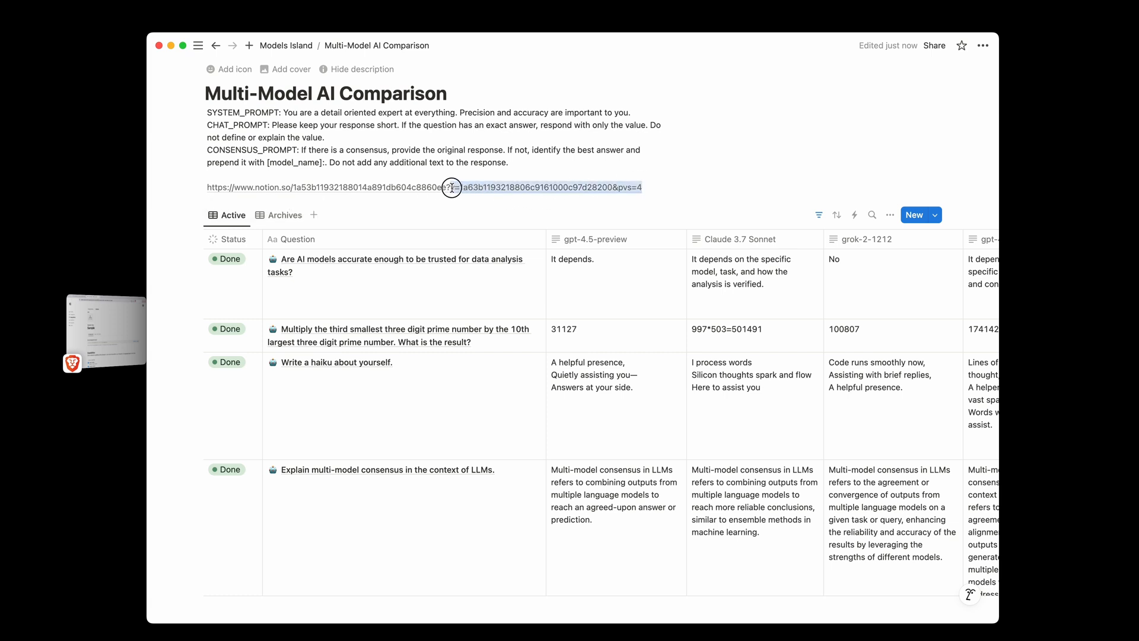
pyautogui.press('BackSpace')
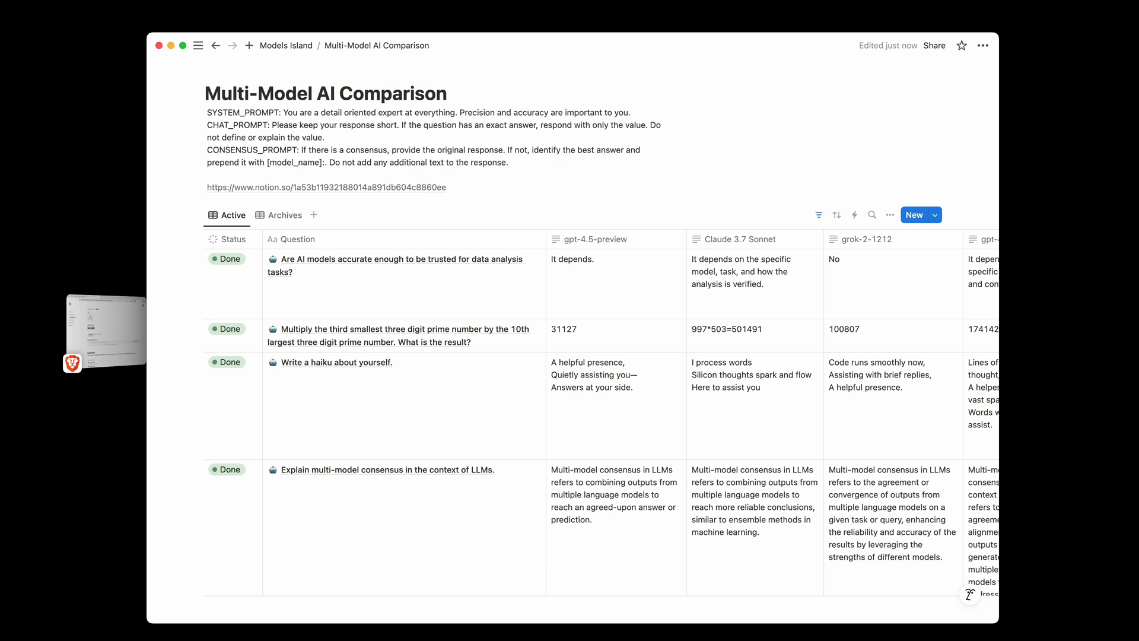
pyautogui.moveTo(268, 187)
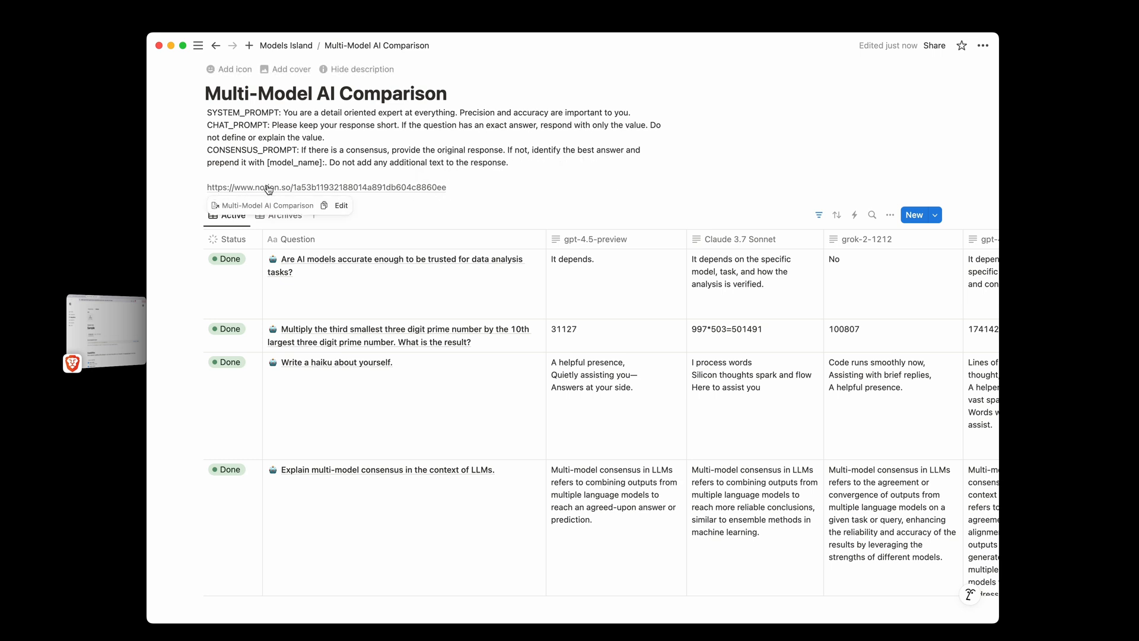
pyautogui.moveTo(292, 188); pyautogui.dragTo(201, 191)
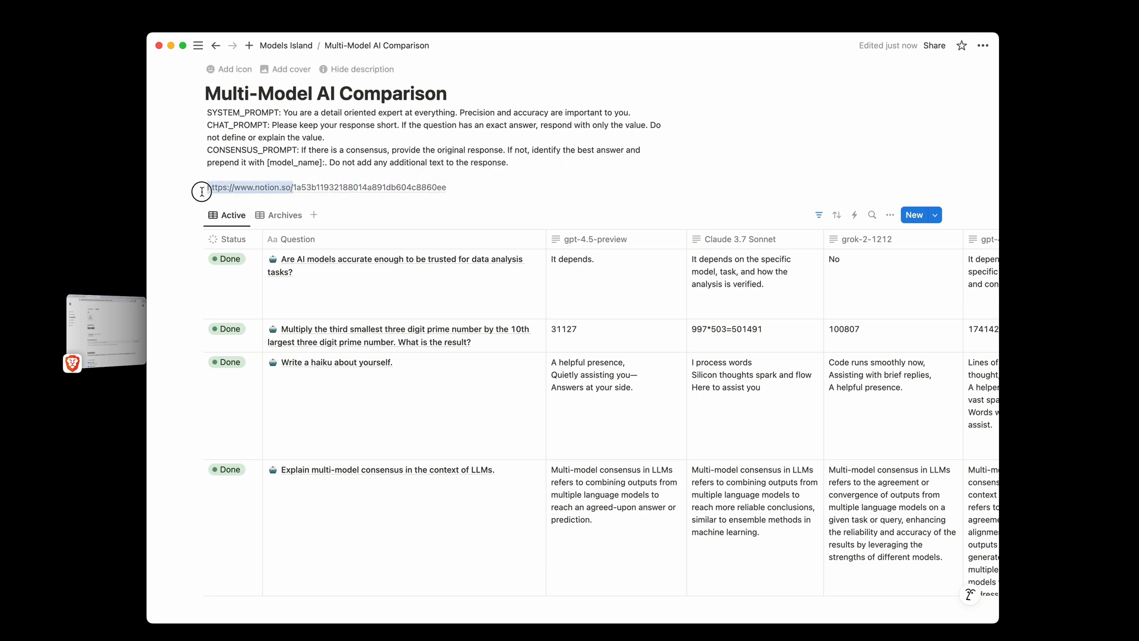
pyautogui.press('BackSpace')
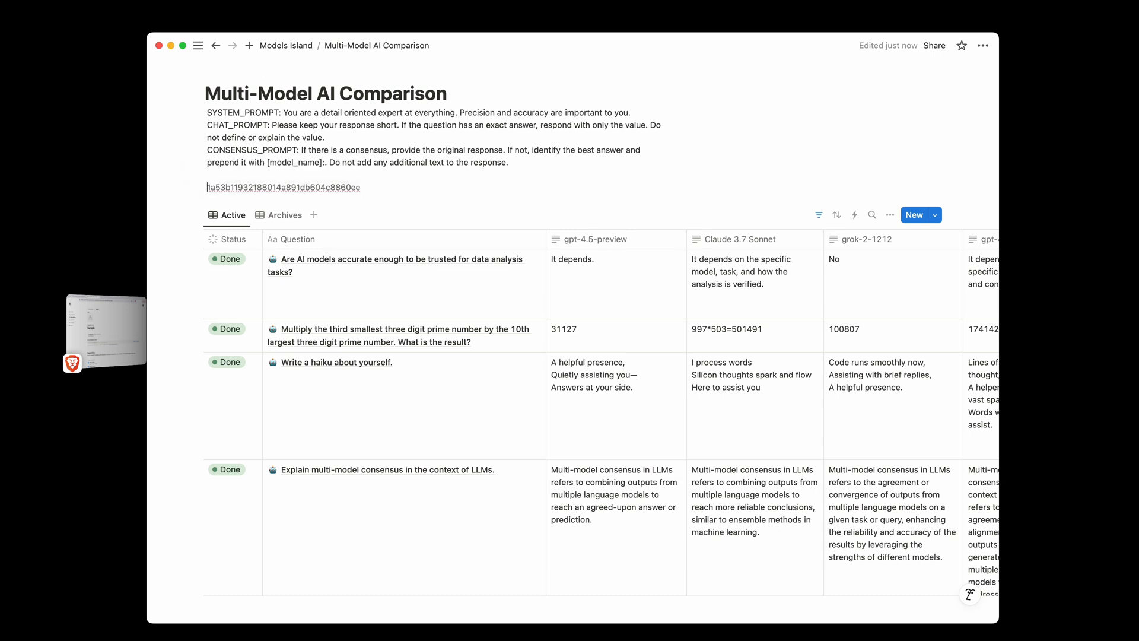
pyautogui.write('db ')
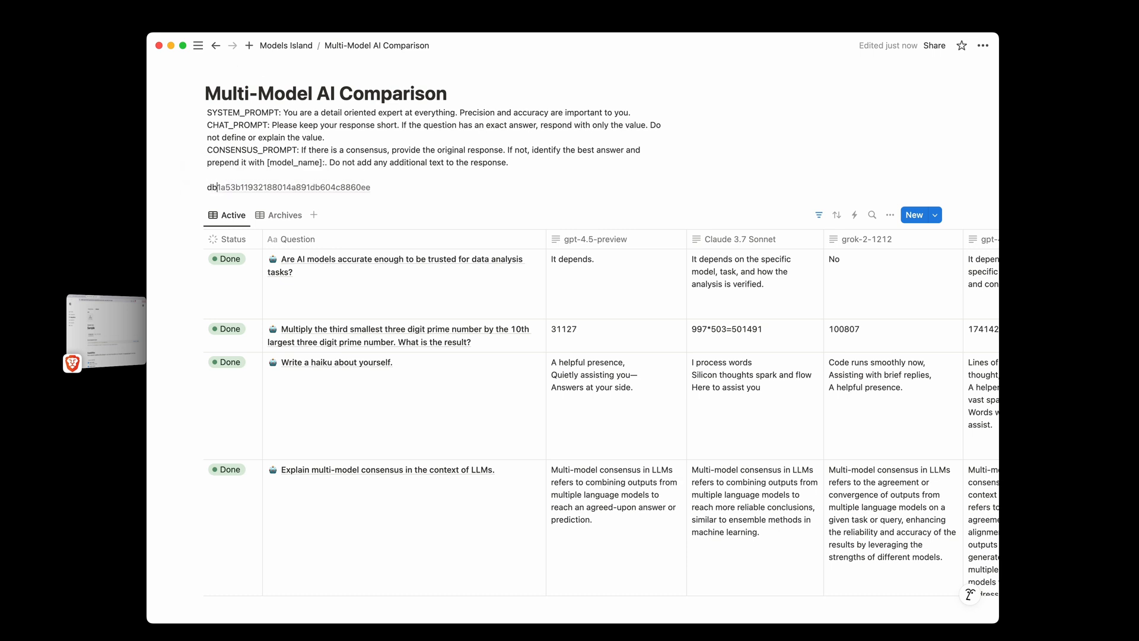
pyautogui.write('id ')
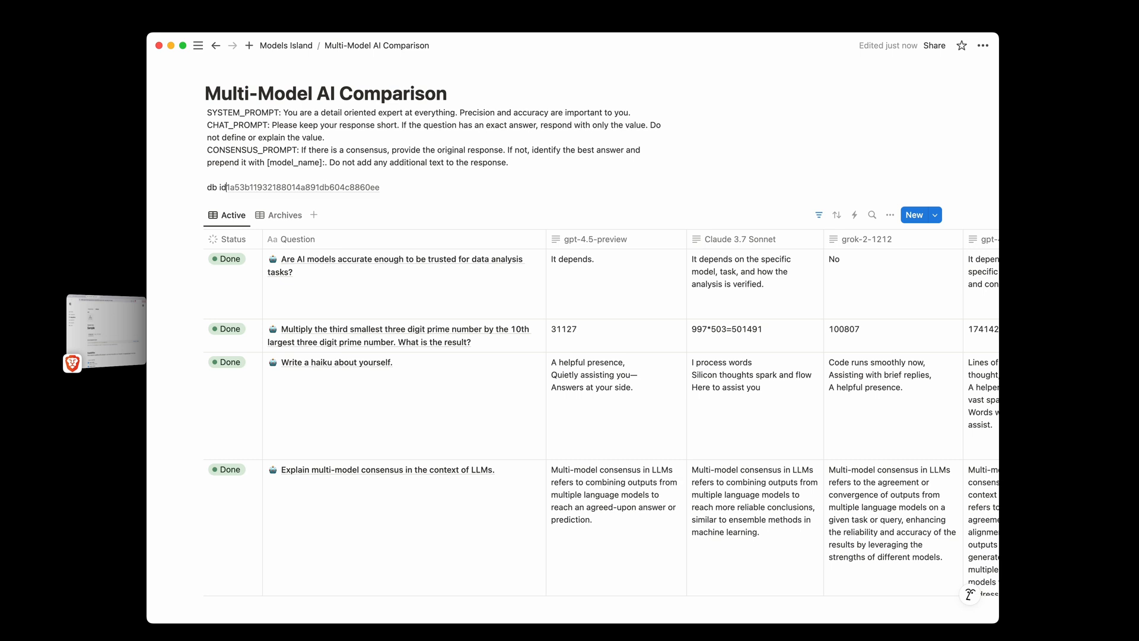
pyautogui.write('=')
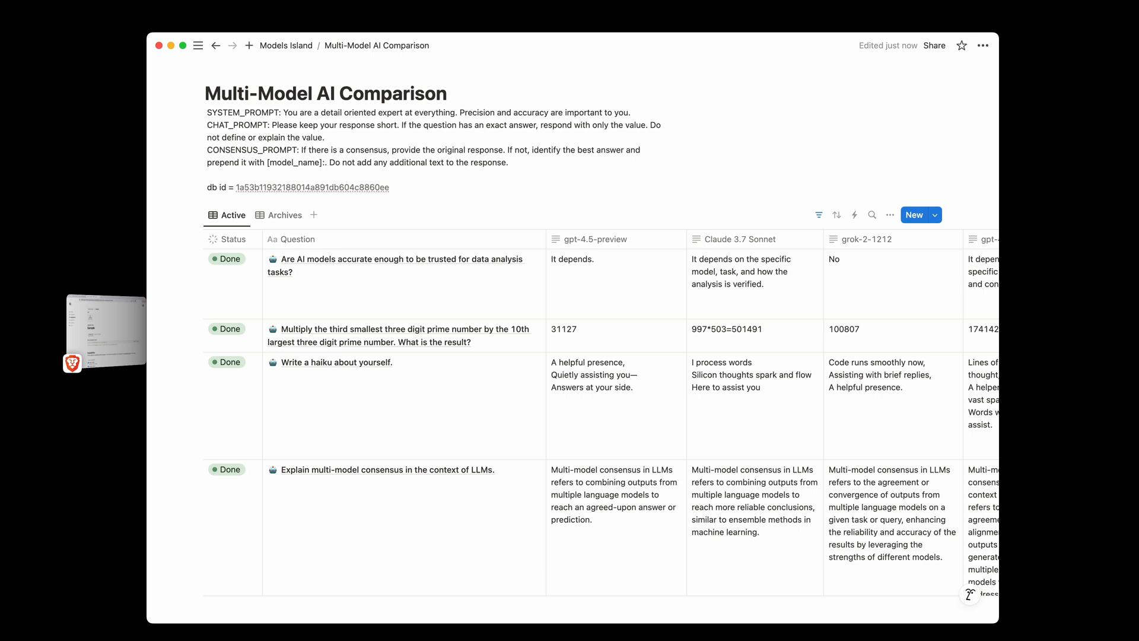
pyautogui.moveTo(409, 193)
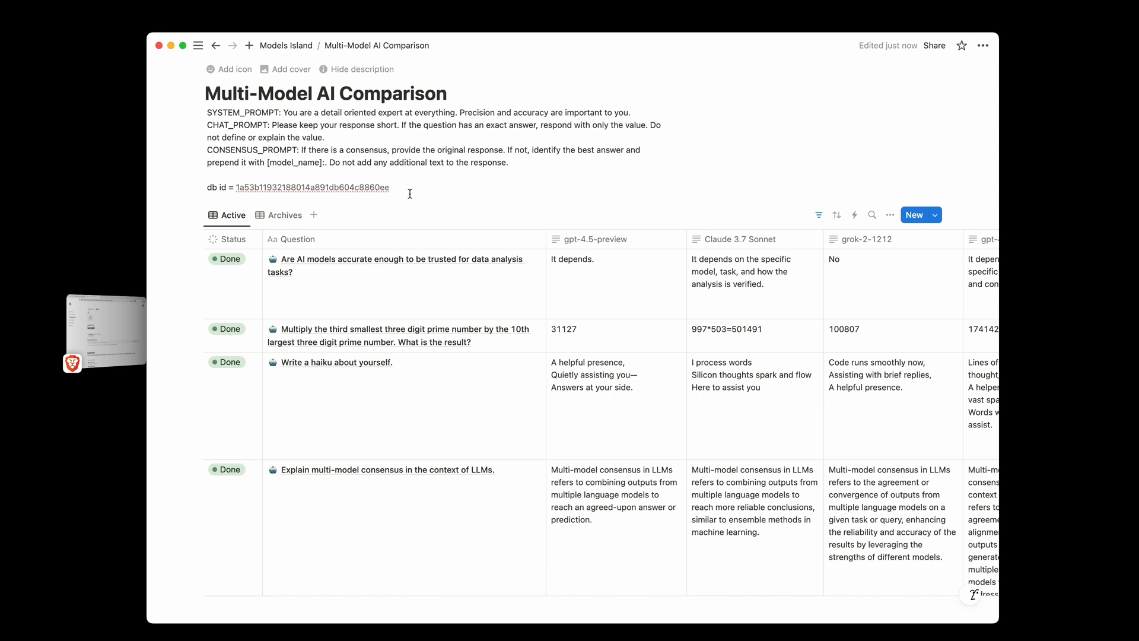
pyautogui.moveTo(409, 190); pyautogui.dragTo(318, 191)
pyautogui.press('super+Tab')
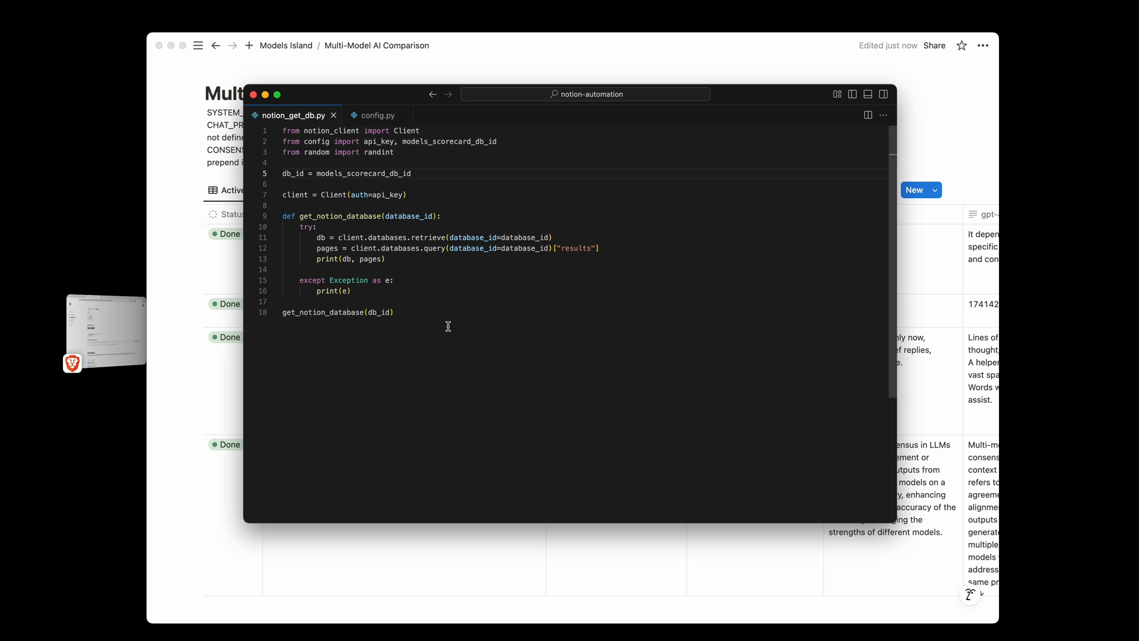
# Open a terminal in the notion-automation project folder from notion_get_db.py.
pyautogui.click(456, 400)
pyautogui.press('super+shift+c')
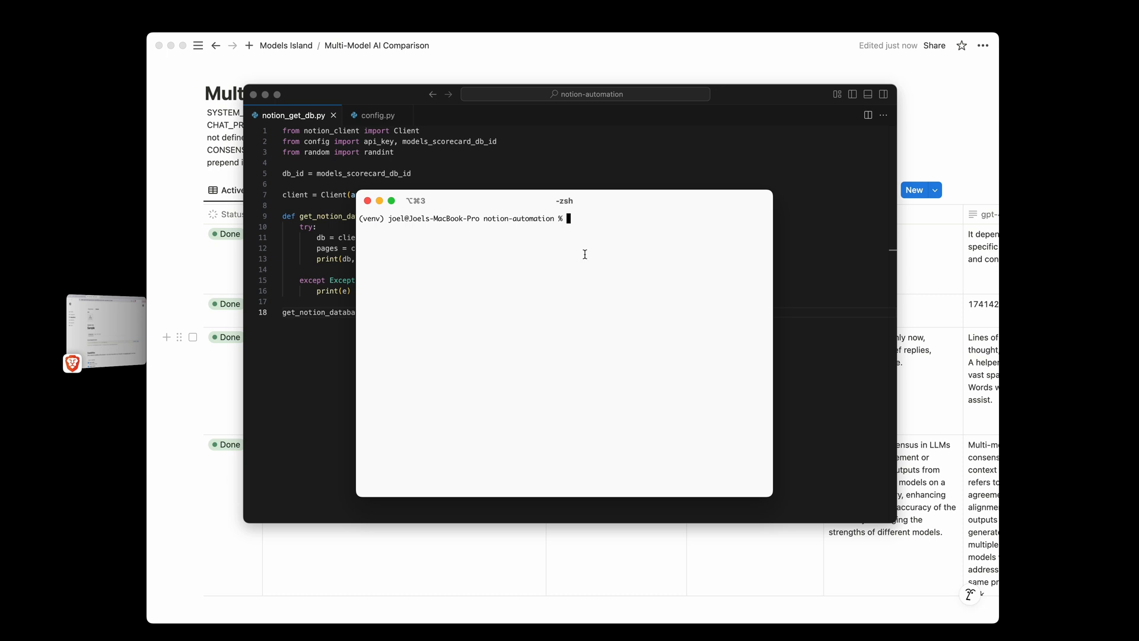
pyautogui.write('python app/notion_get_db.py')
# Run python app/notion_get_db.py to print the database's raw JSON.
pyautogui.press('Return')
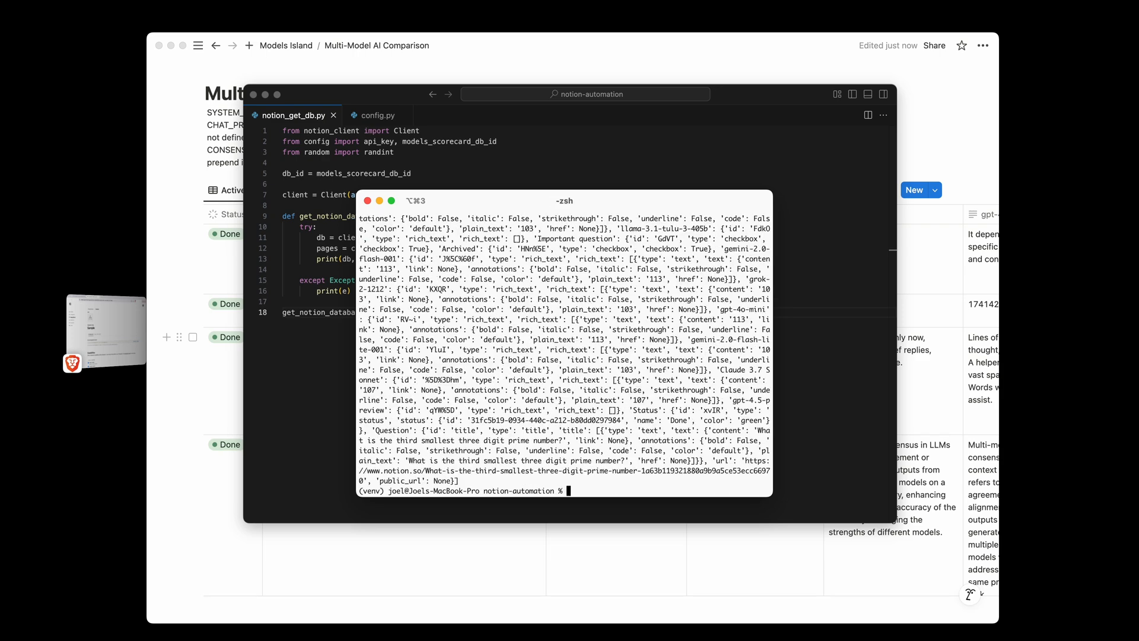
pyautogui.scroll(5, 566, 373)
pyautogui.scroll(5, 567, 372)
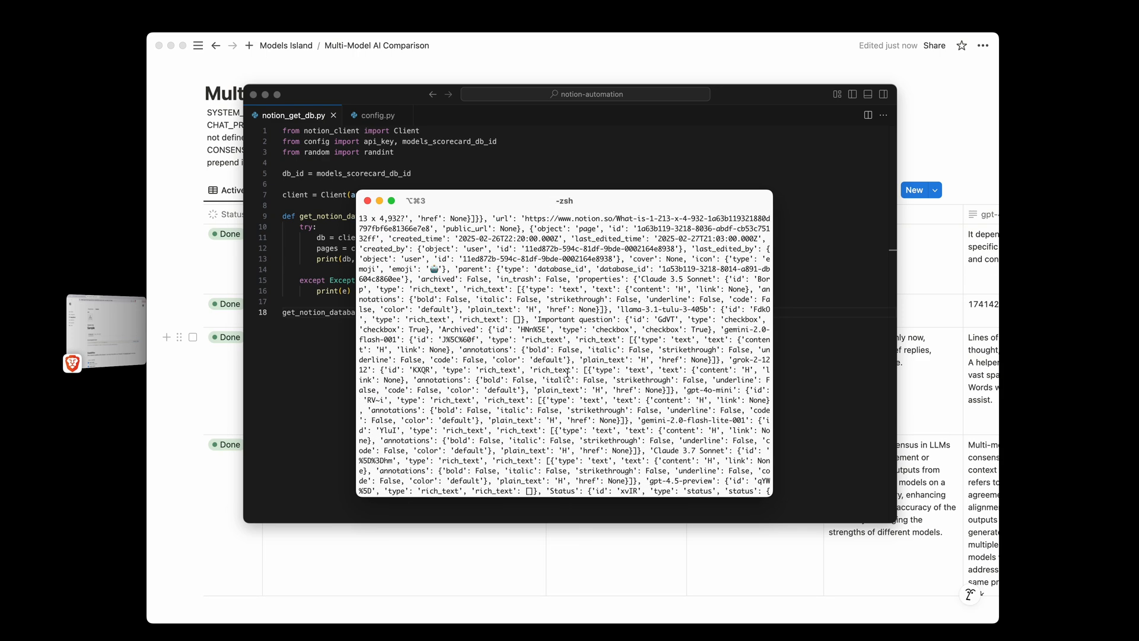
pyautogui.scroll(5, 566, 372)
pyautogui.scroll(5, 566, 372)
pyautogui.scroll(-3, 566, 372)
pyautogui.scroll(-3, 566, 372)
pyautogui.scroll(-3, 567, 372)
pyautogui.scroll(-3, 566, 372)
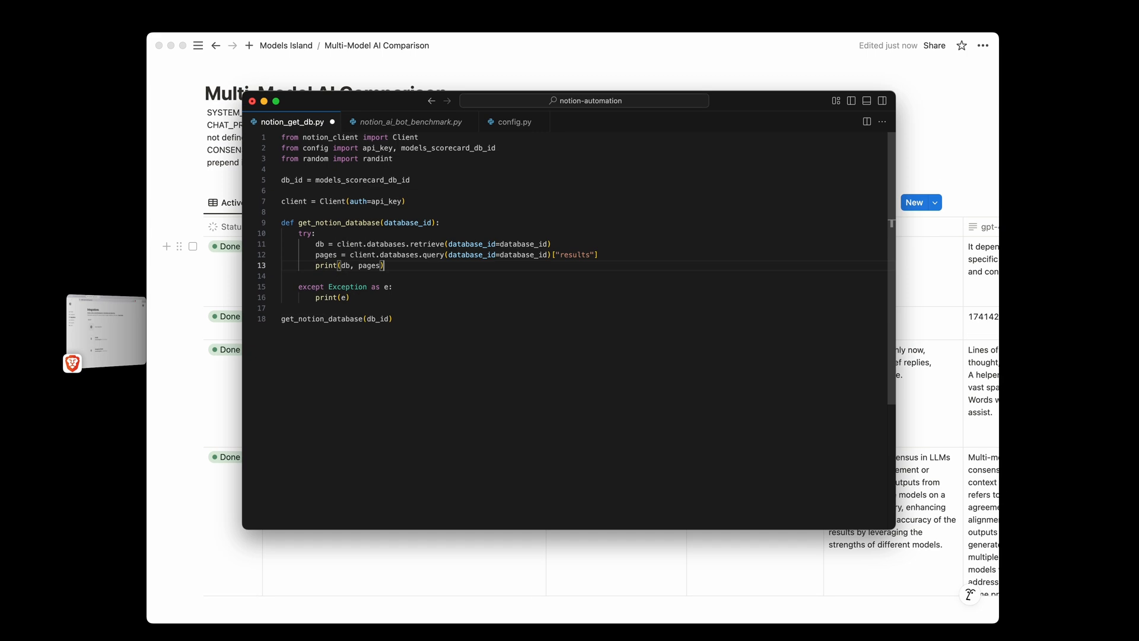
# Comment out the raw print line and start a new line for the description code.
pyautogui.hotkey('ctrl', '/')
pyautogui.press('Return')
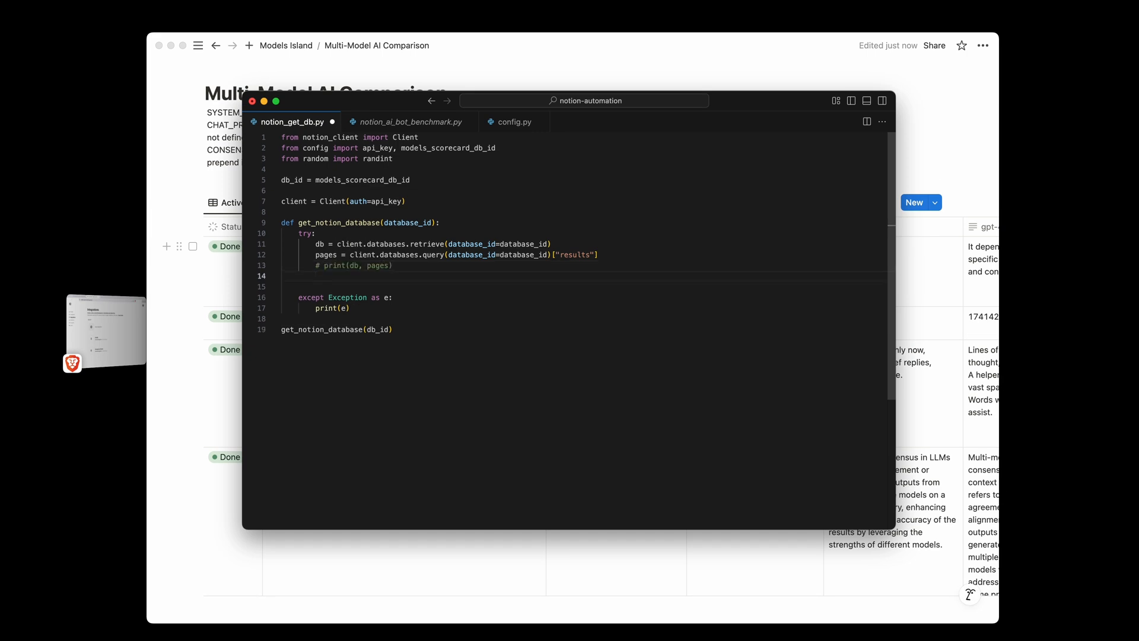
pyautogui.write('db_description = db["description"][0]["text"]["content')
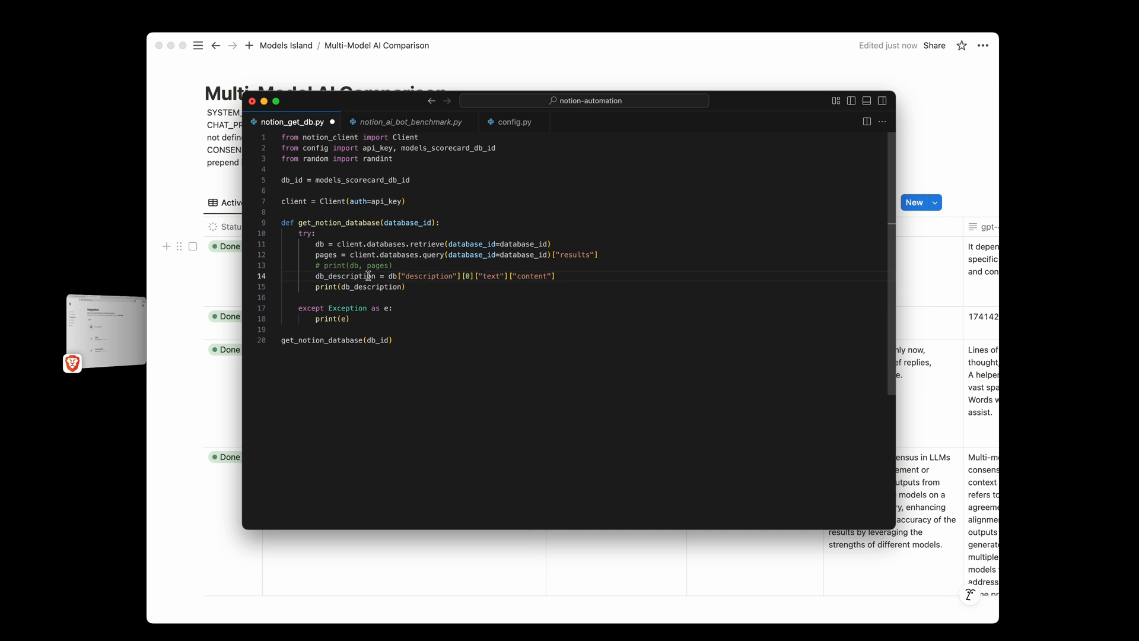
pyautogui.write('n')
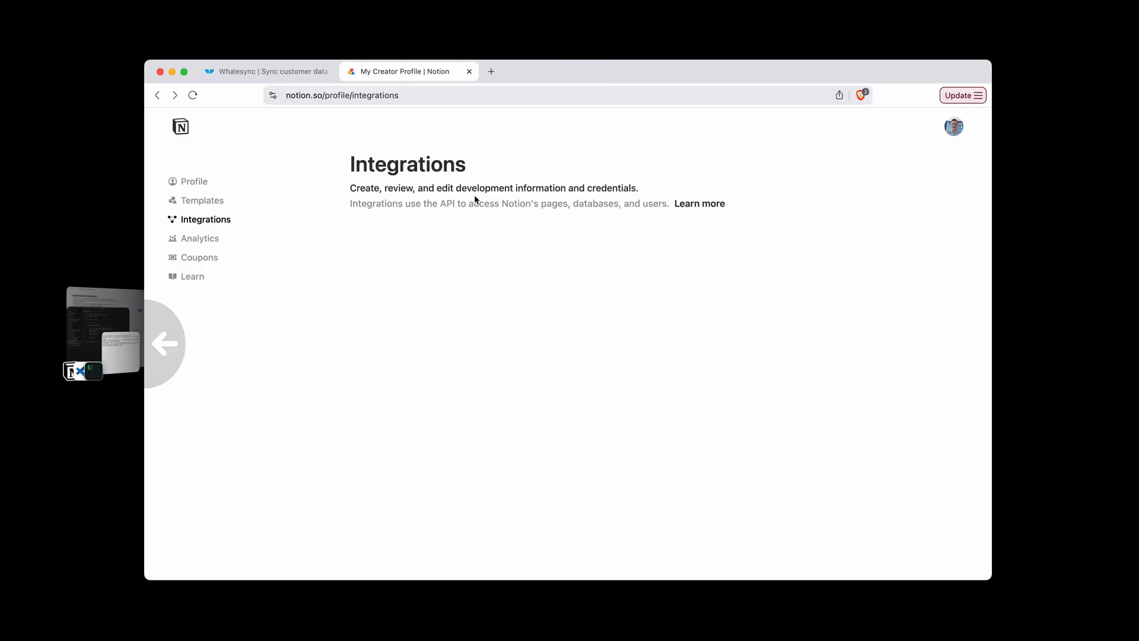
pyautogui.hscroll(-5, 474, 200)
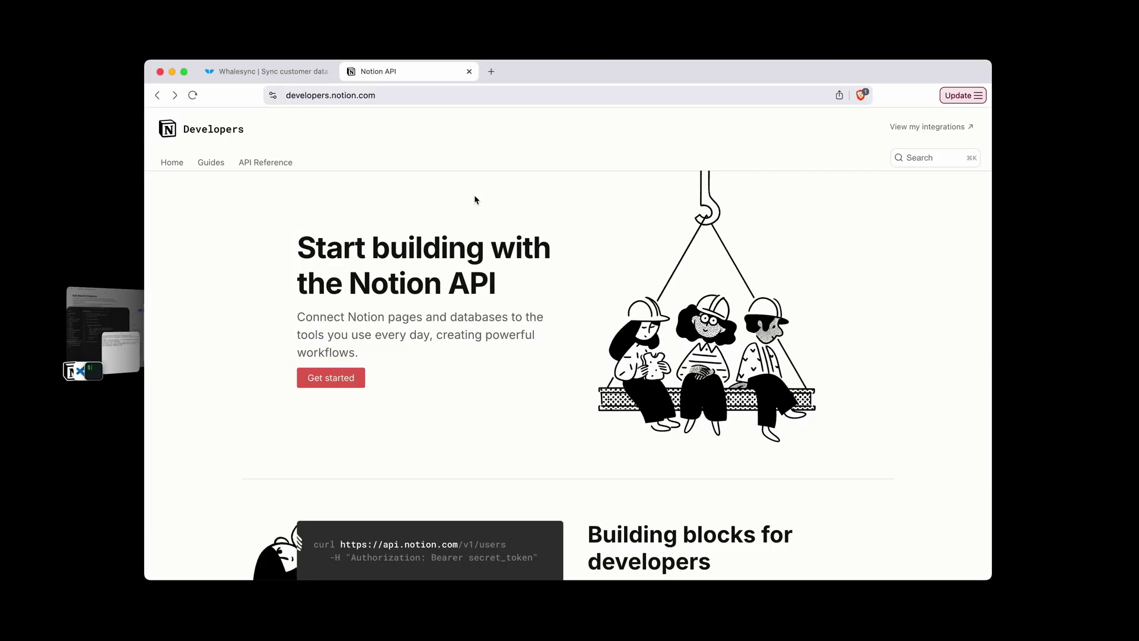
# Open the View my integrations list on developers.notion.com.
pyautogui.click(921, 125)
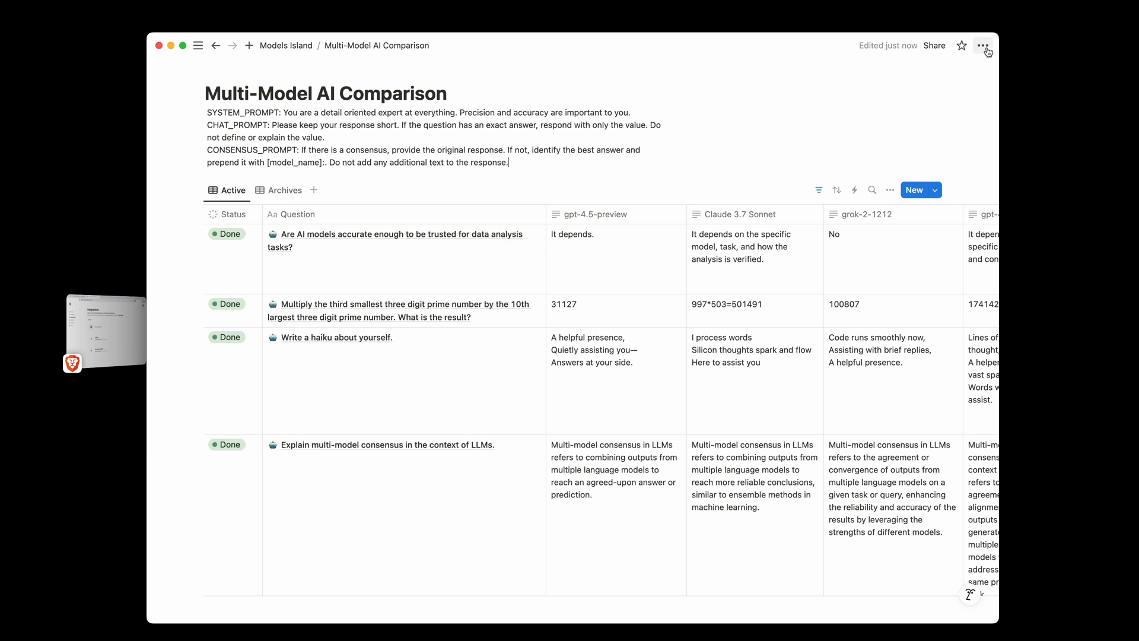
# Copy the database's link and paste it below the description.
pyautogui.click(983, 46)
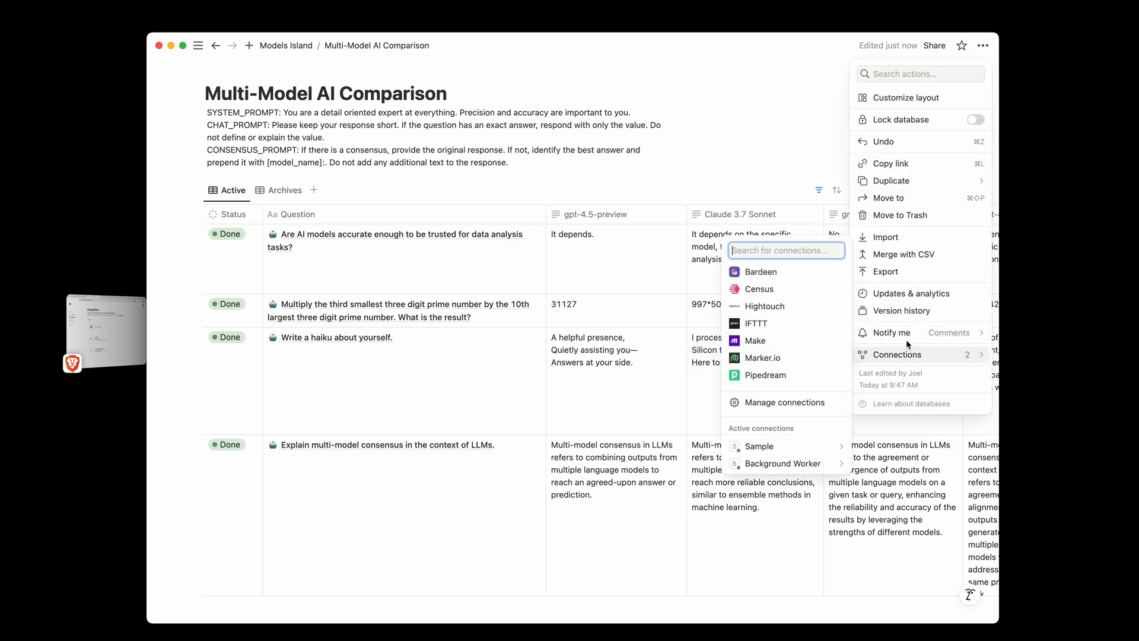
pyautogui.click(880, 165)
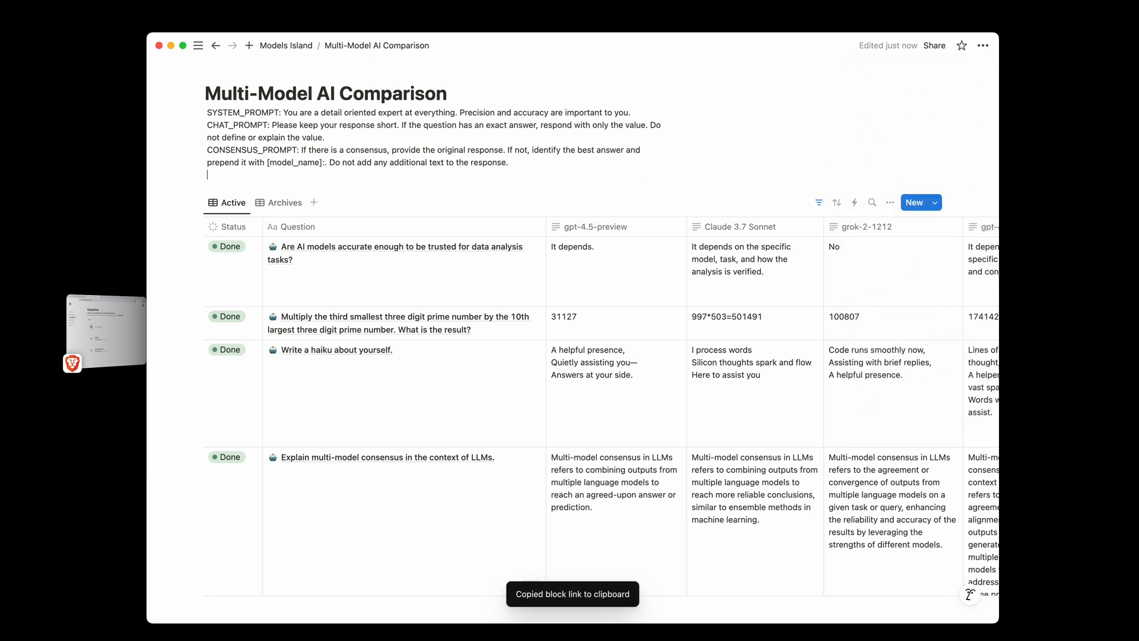
pyautogui.hotkey('ctrl', 'v')
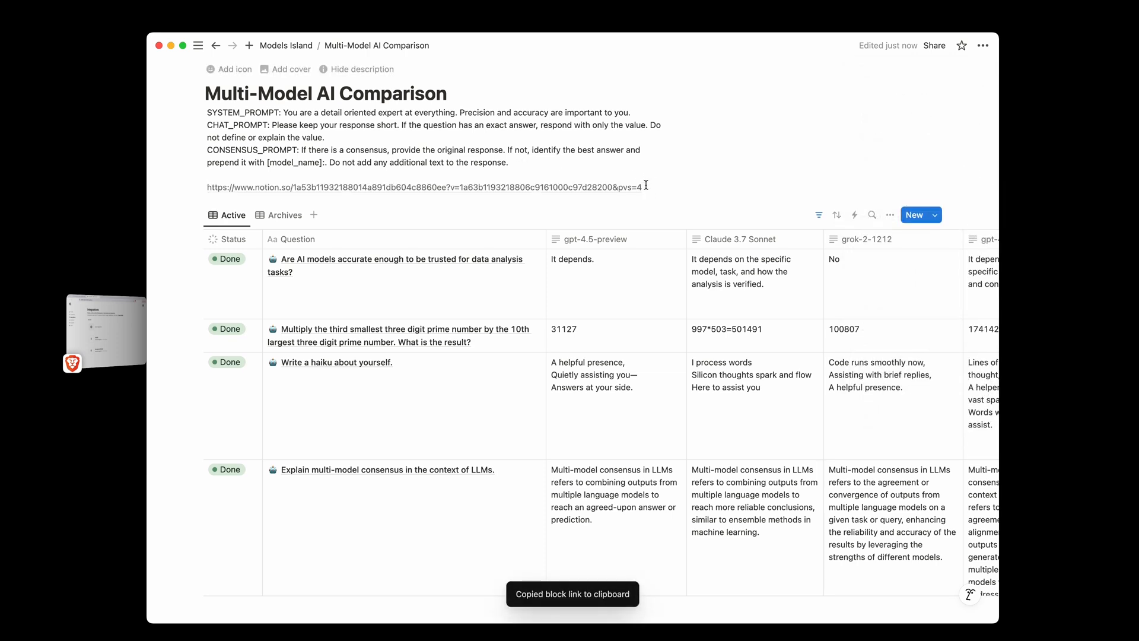
# Trim the pasted link to the bare database ID, then switch to the Whalesync browser window.
pyautogui.keyDown('shift'); pyautogui.click(447, 188); pyautogui.keyUp('shift')
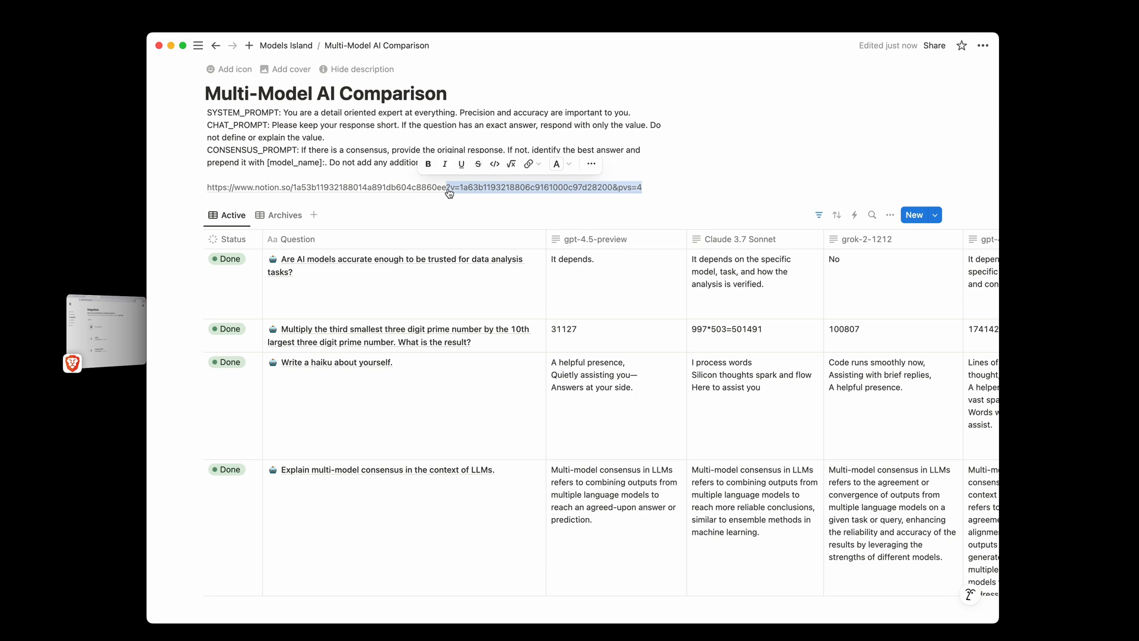
pyautogui.press('BackSpace')
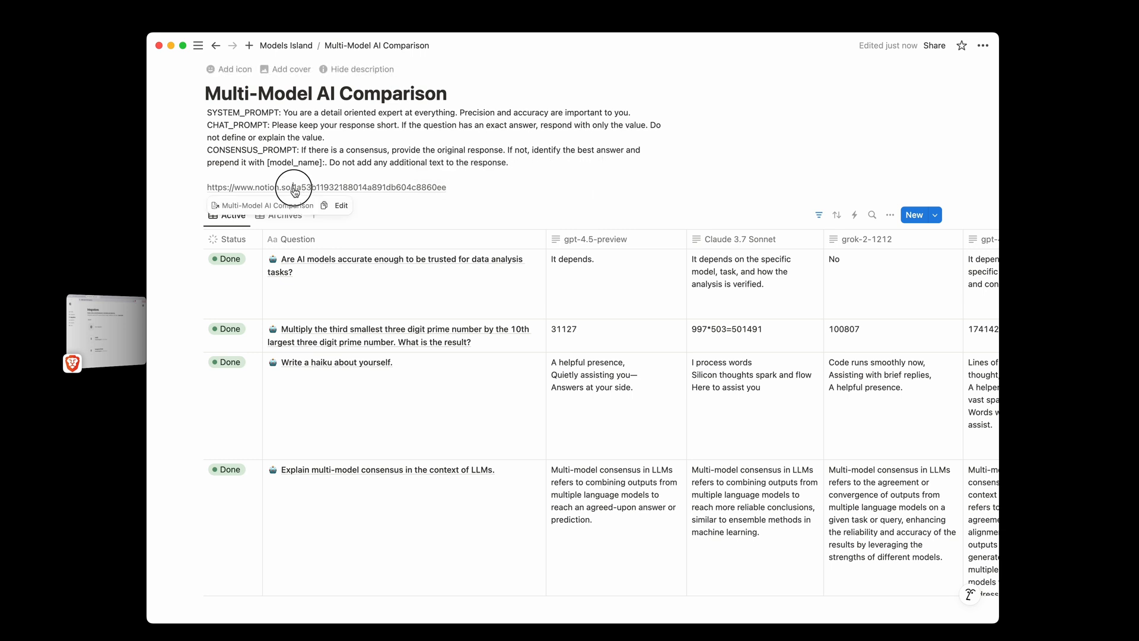
pyautogui.moveTo(294, 189); pyautogui.dragTo(207, 188)
pyautogui.press('BackSpace')
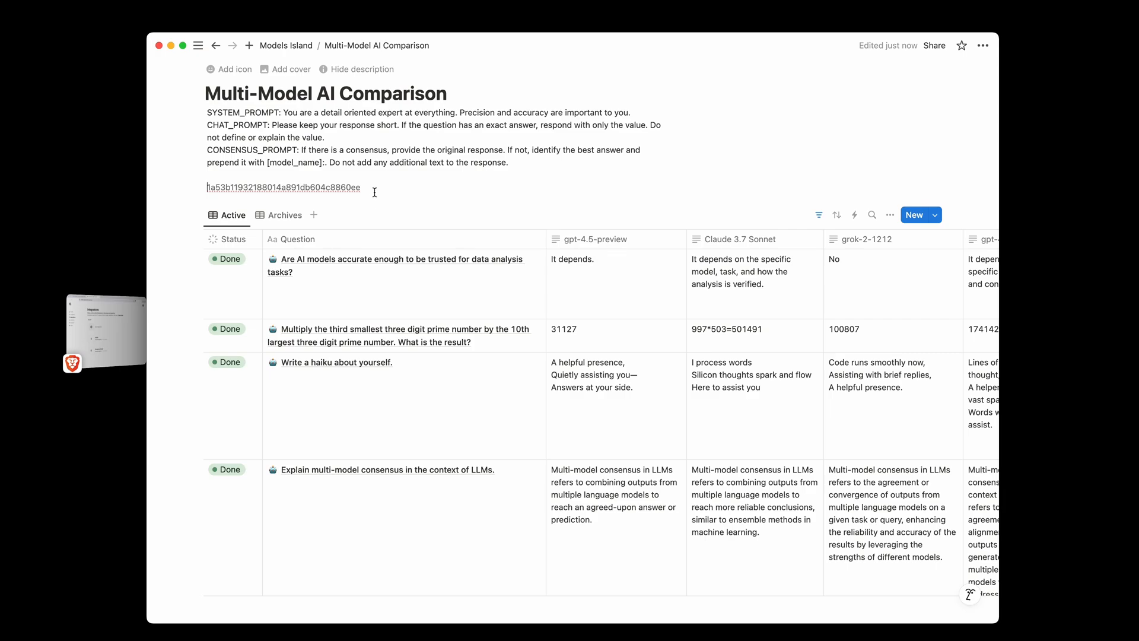
pyautogui.press('super+Tab')
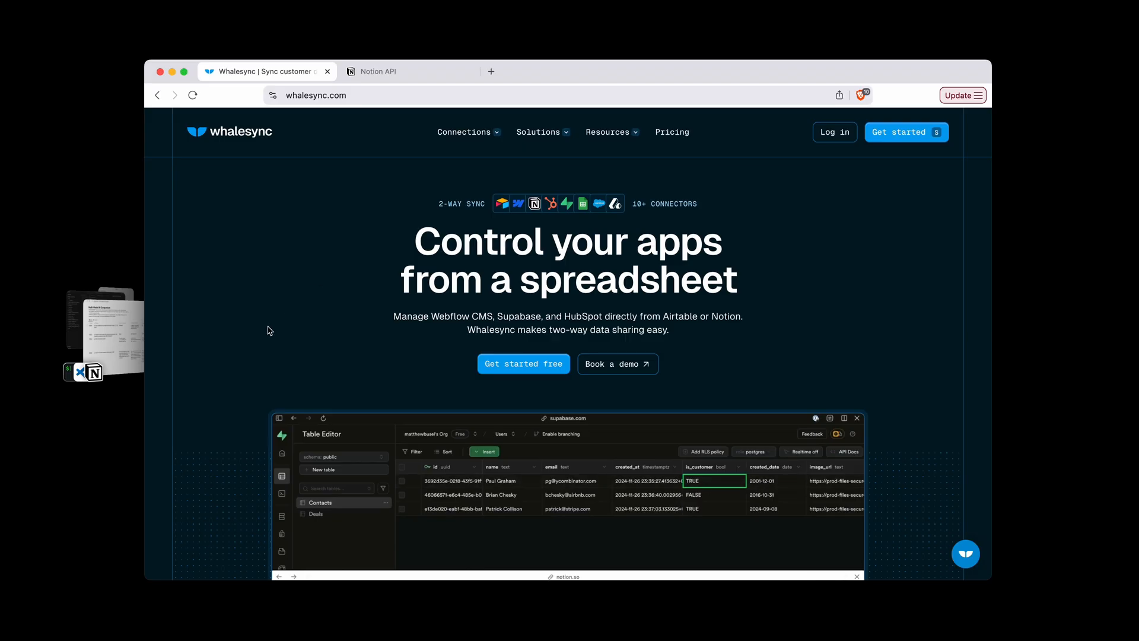